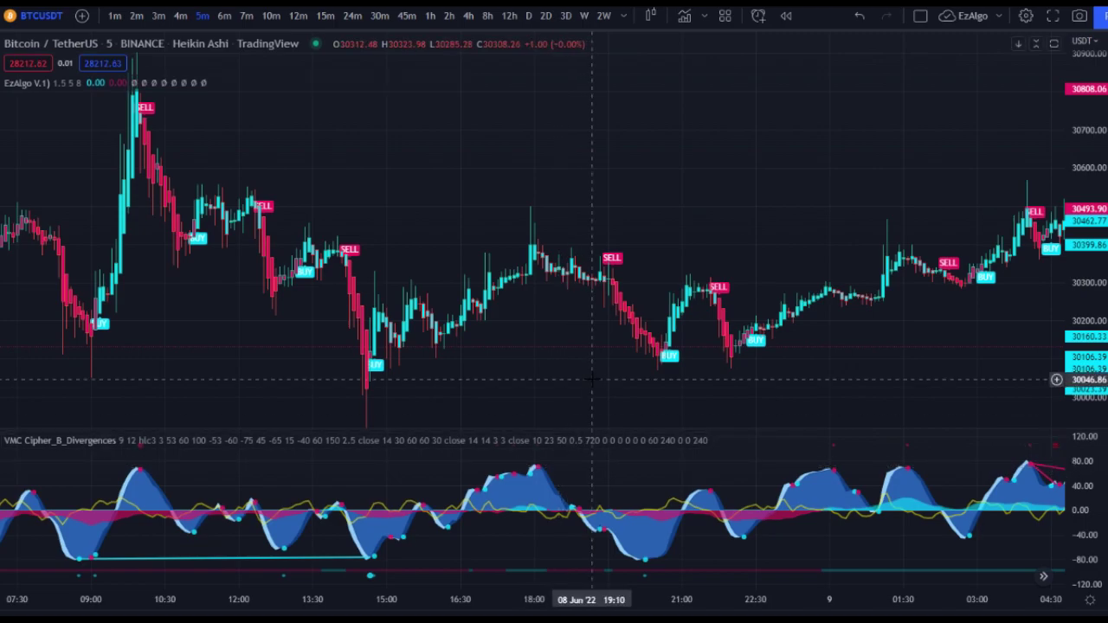
- Search community scripts for 'vumanc', then close the search without adding anything
left_click(680, 17)
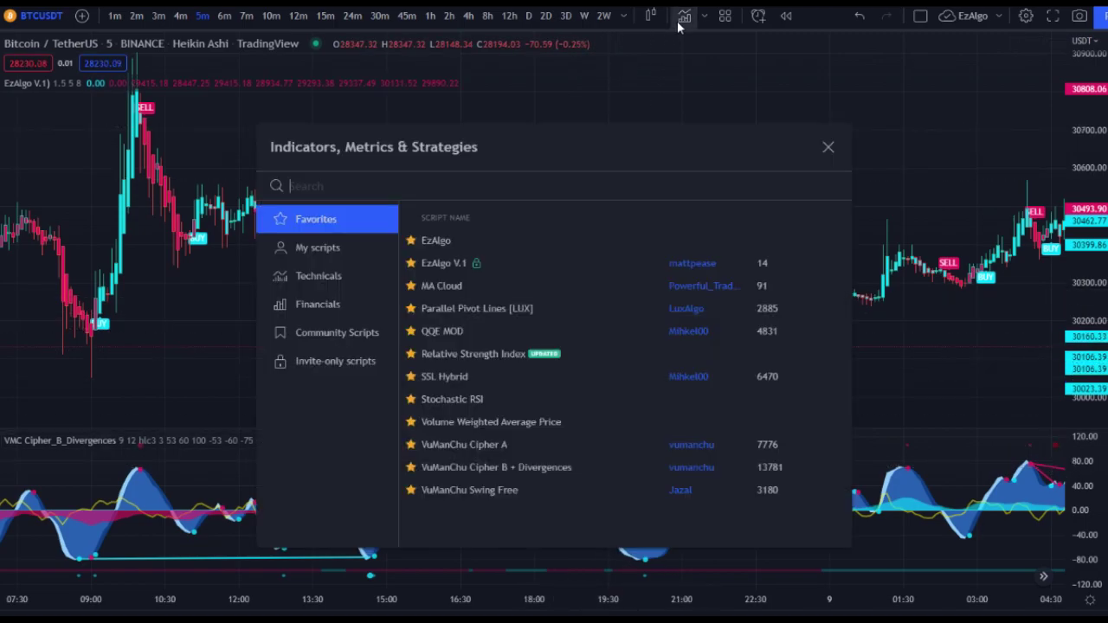
left_click(354, 341)
left_click(361, 180)
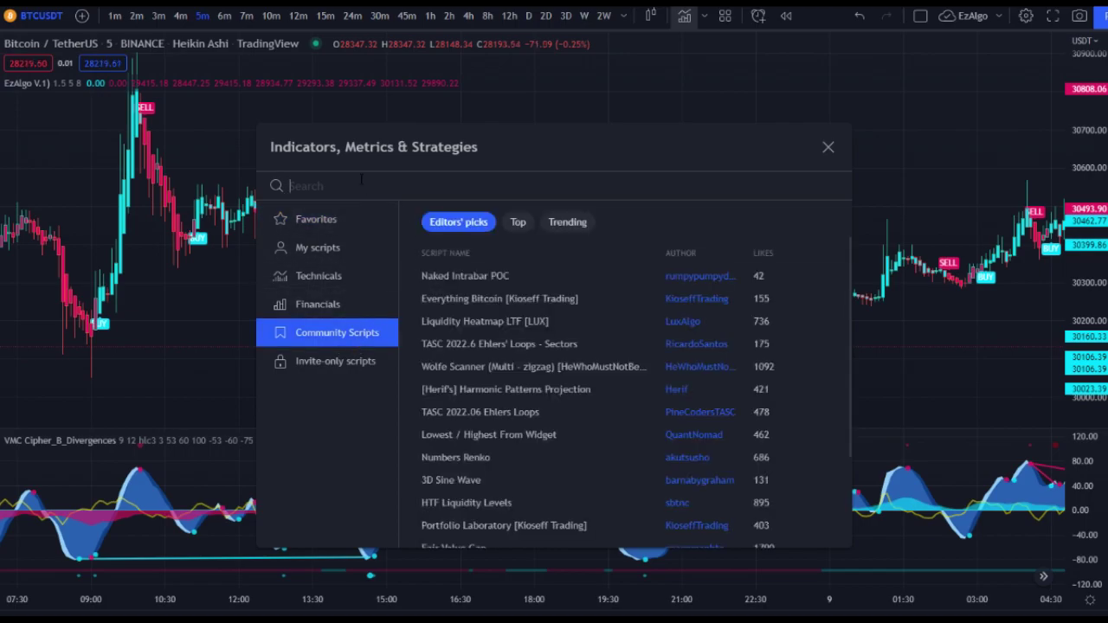
type("vu")
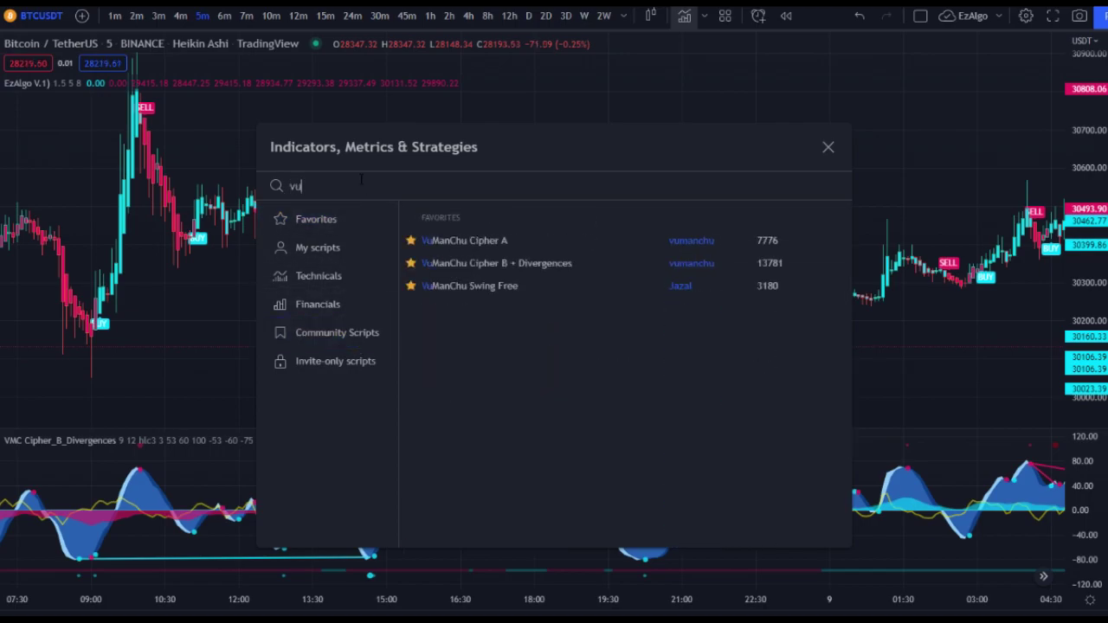
type("manc")
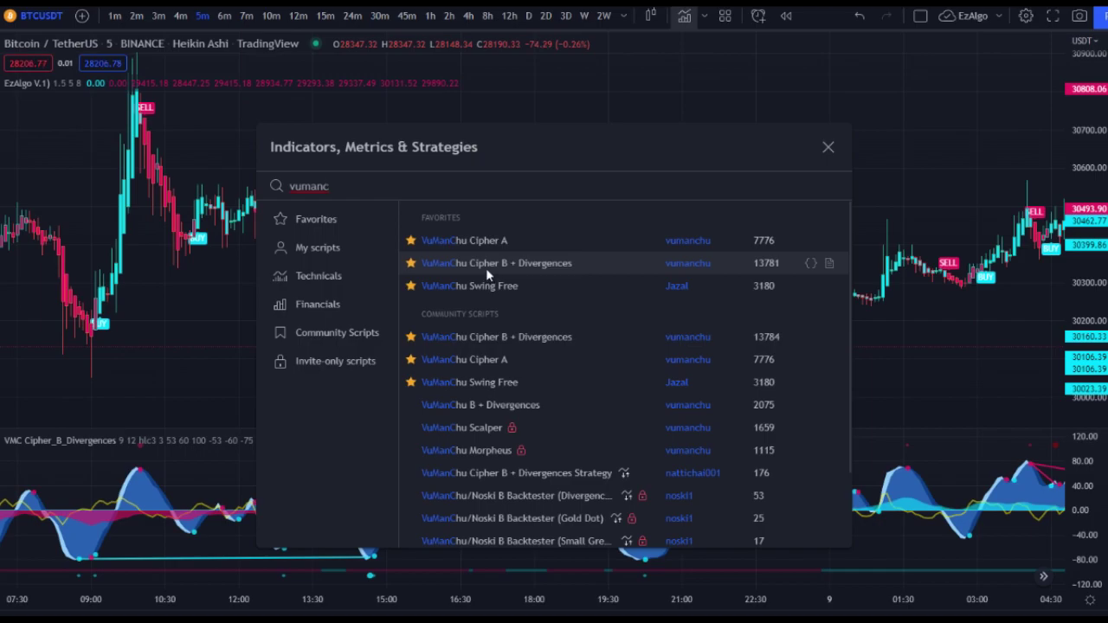
left_click(828, 147)
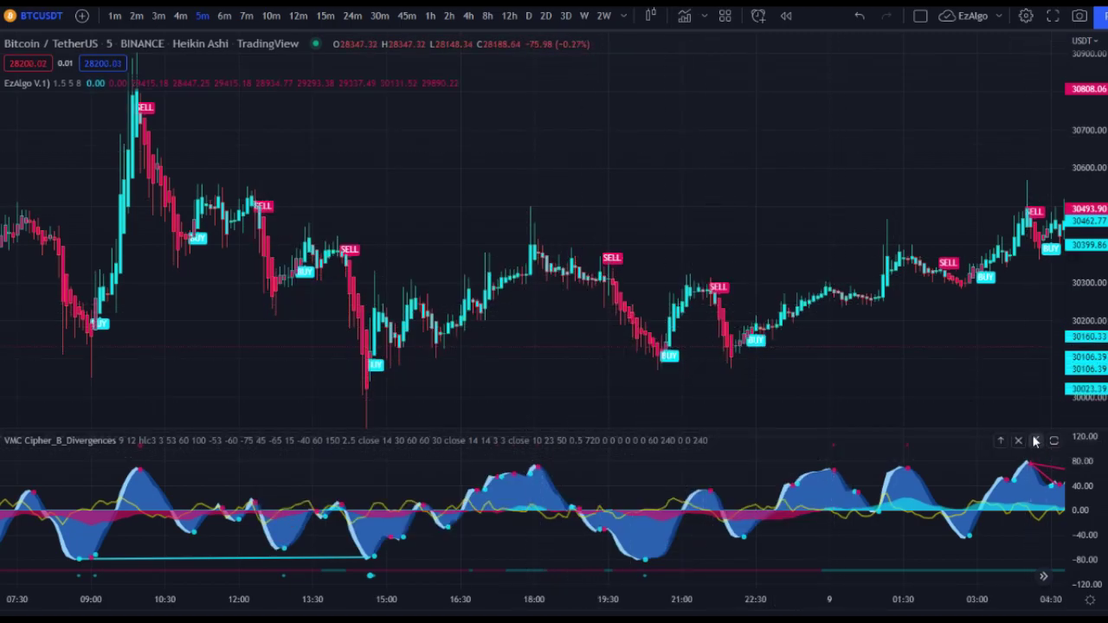
- Tick Show WT Hidden Divergences in the indicator's inputs and move the dialog left
left_click(739, 441)
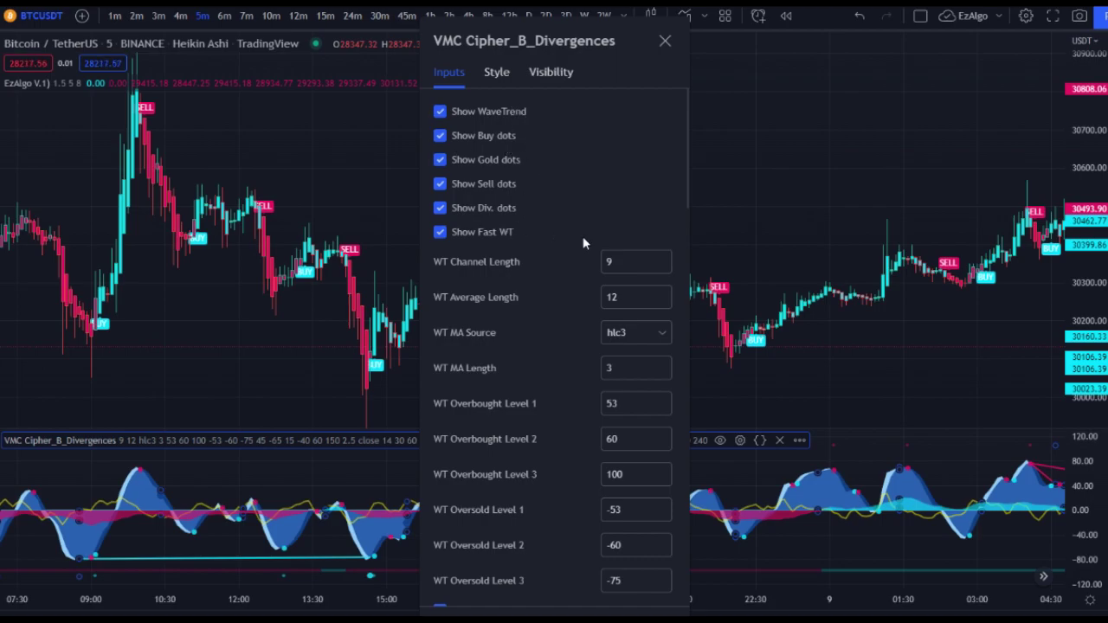
scroll(600, 275, "down", 2)
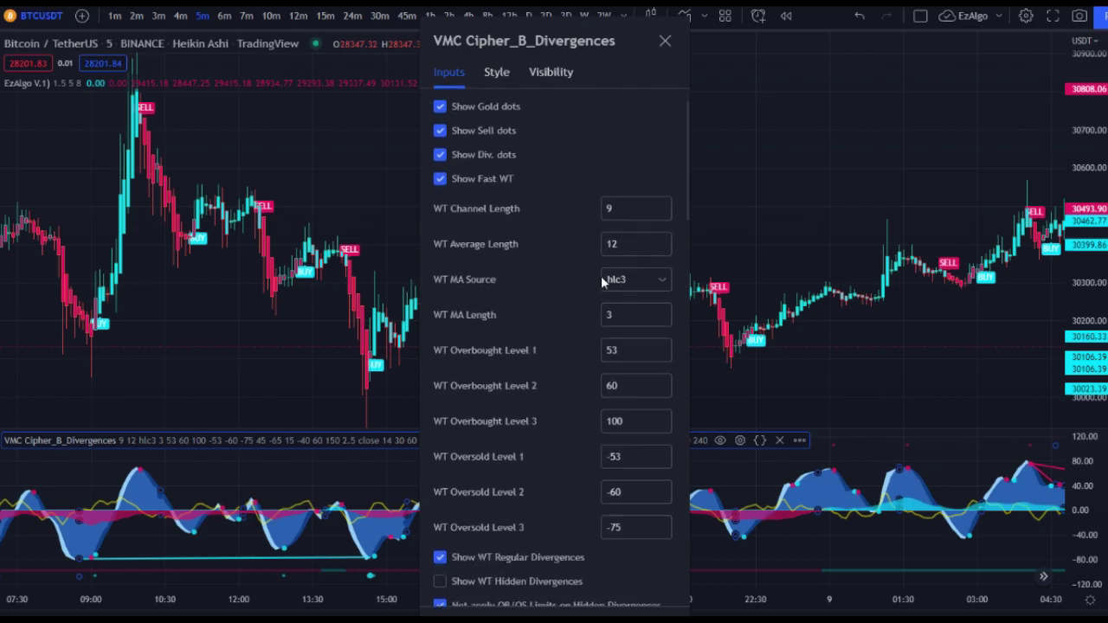
scroll(606, 303, "up", 2)
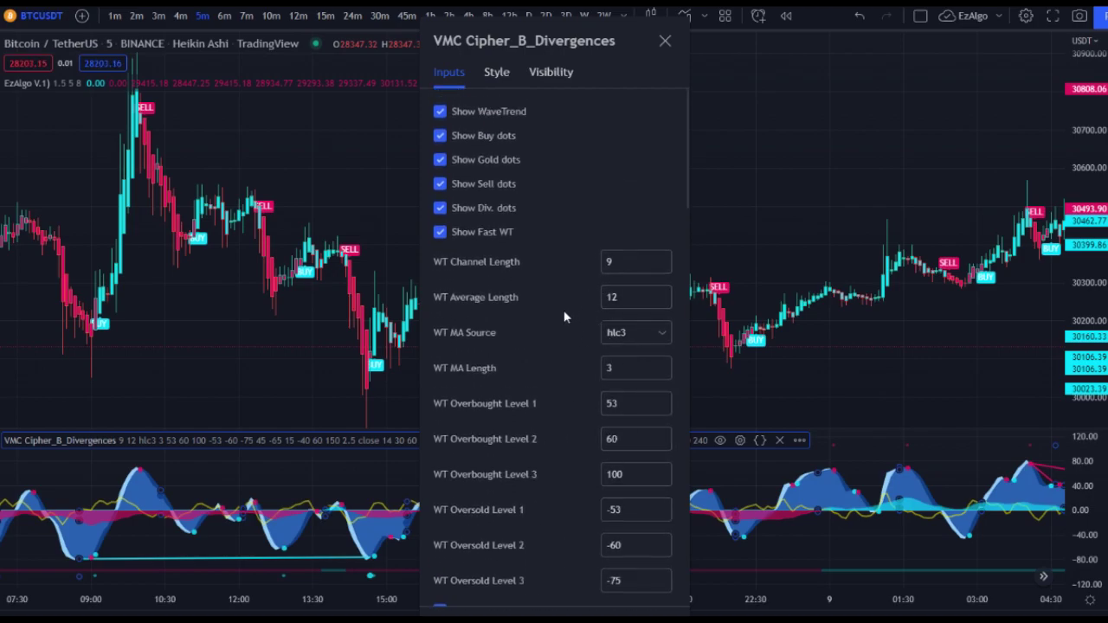
scroll(575, 312, "down", 3)
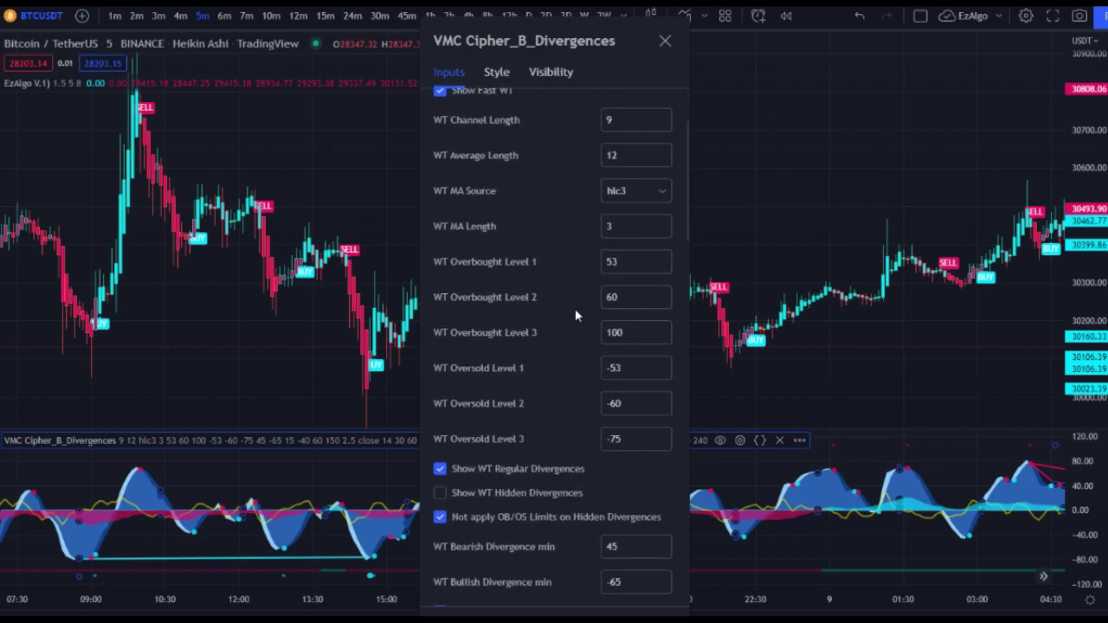
scroll(574, 315, "down", 2)
left_click(565, 421)
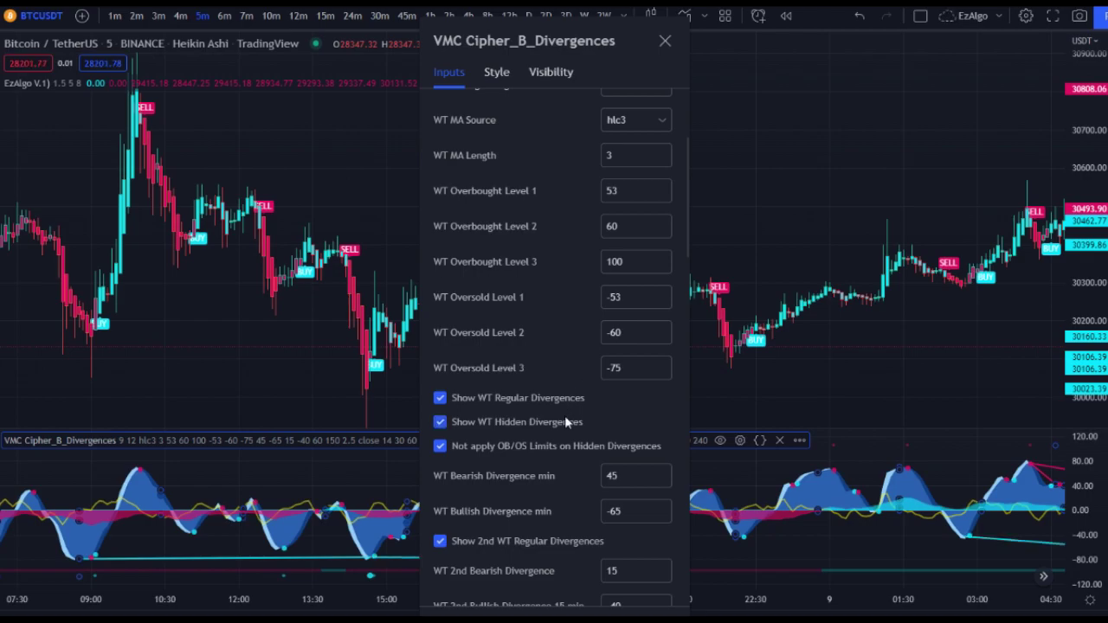
left_click_drag(528, 45, 442, 57)
scroll(492, 325, "down", 3)
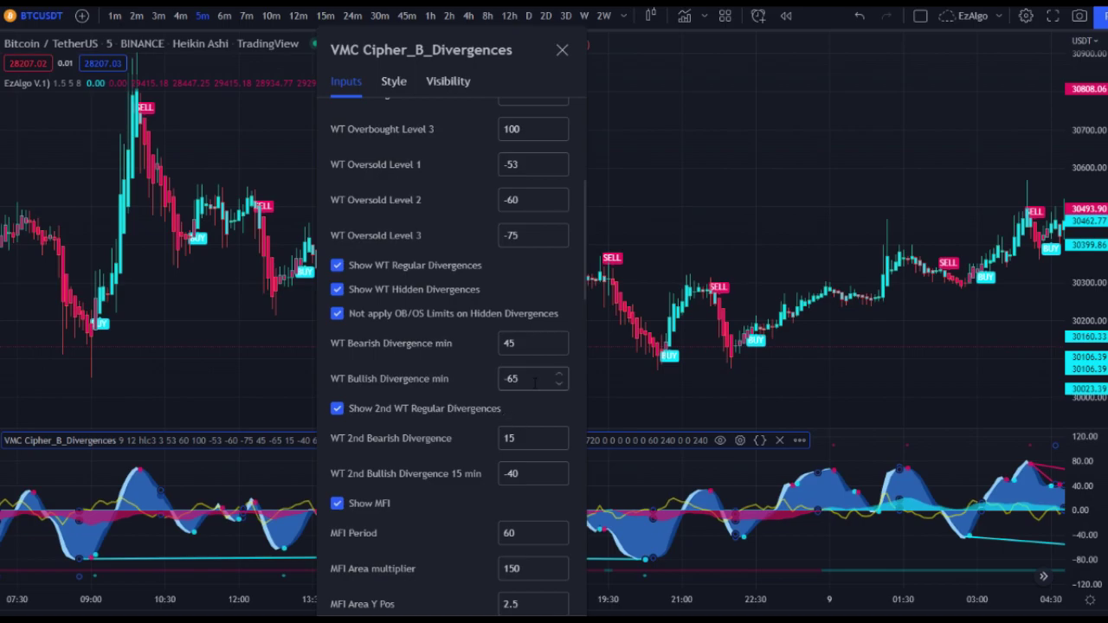
scroll(435, 427, "down", 3)
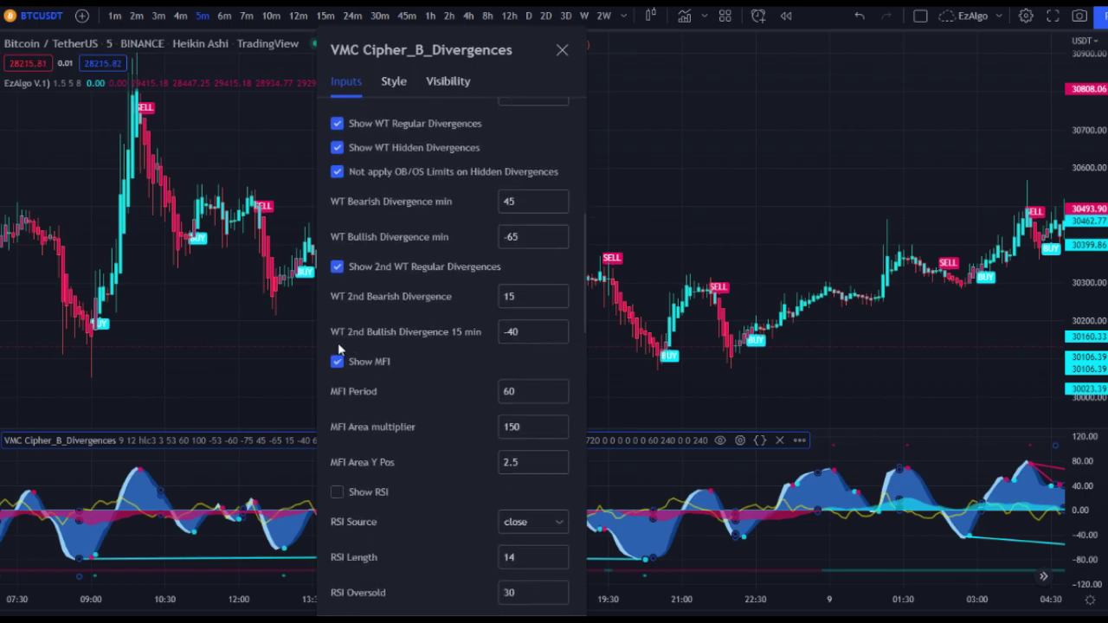
scroll(393, 380, "down", 2)
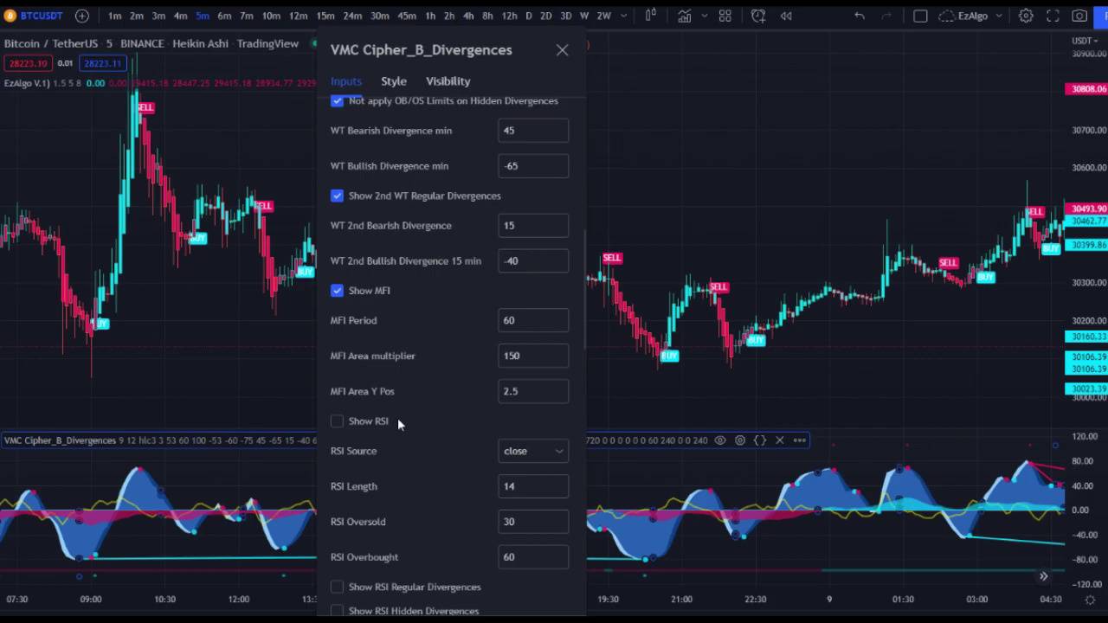
scroll(397, 417, "down", 2)
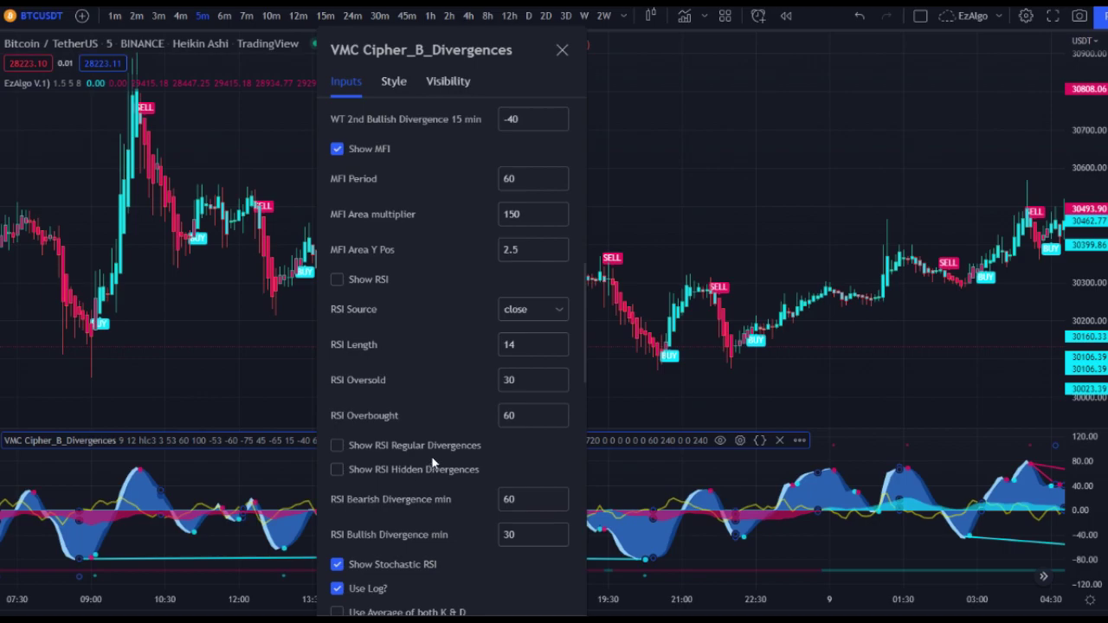
scroll(433, 465, "down", 1)
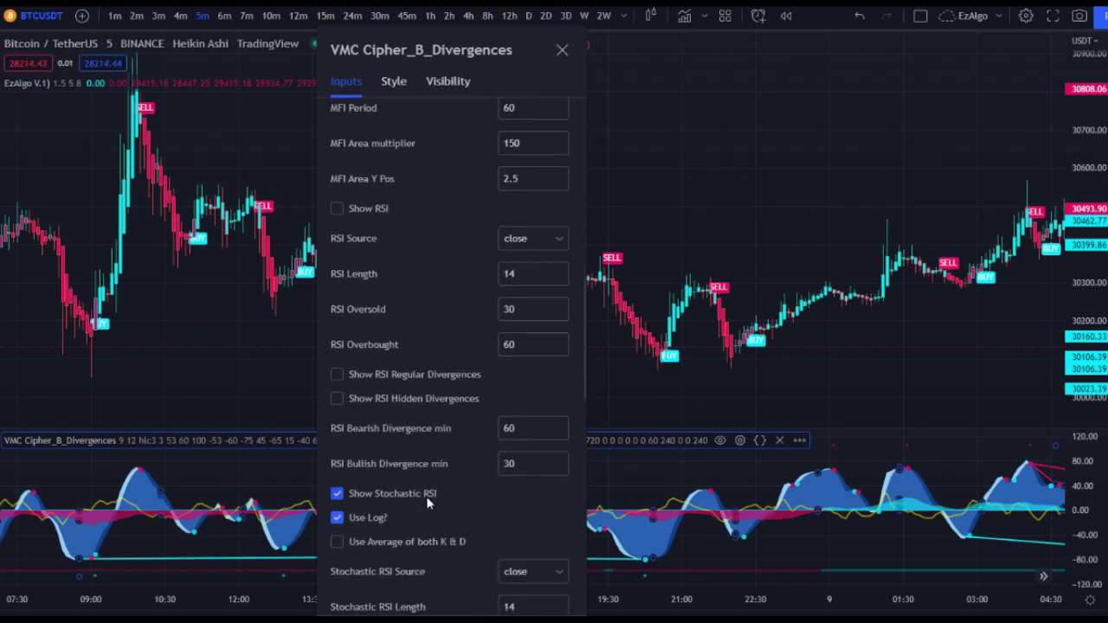
scroll(425, 537, "down", 2)
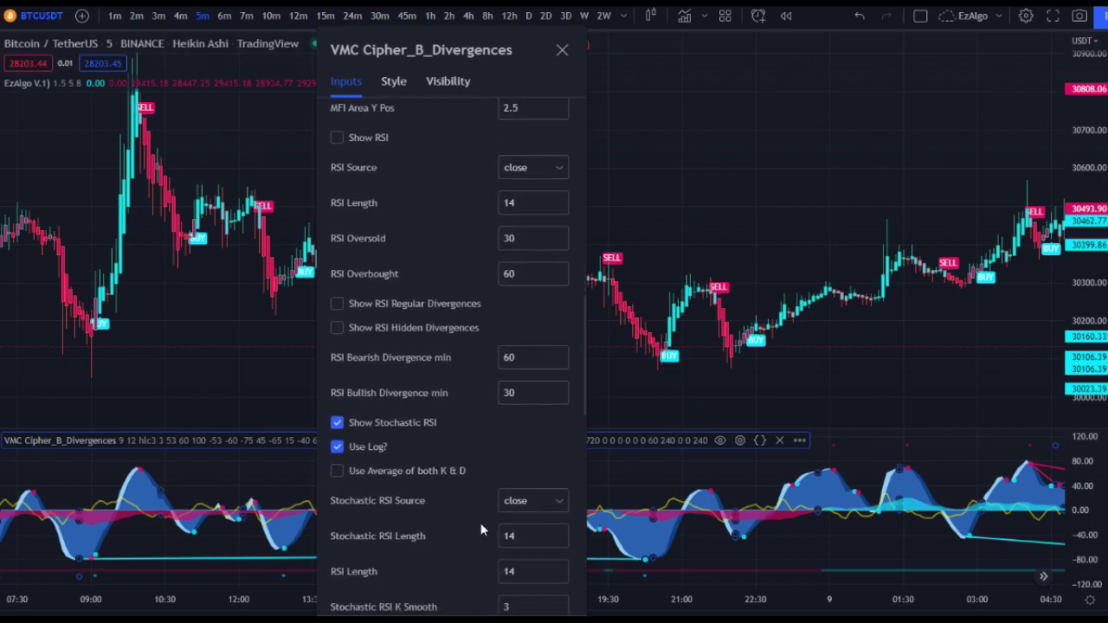
scroll(424, 416, "down", 1)
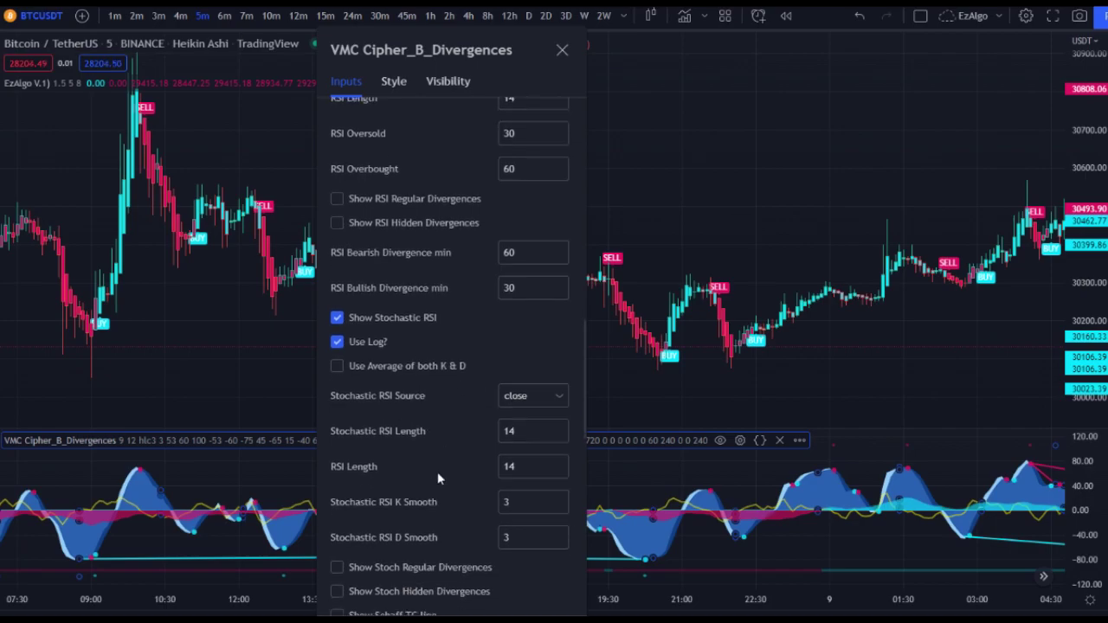
scroll(439, 433, "down", 1)
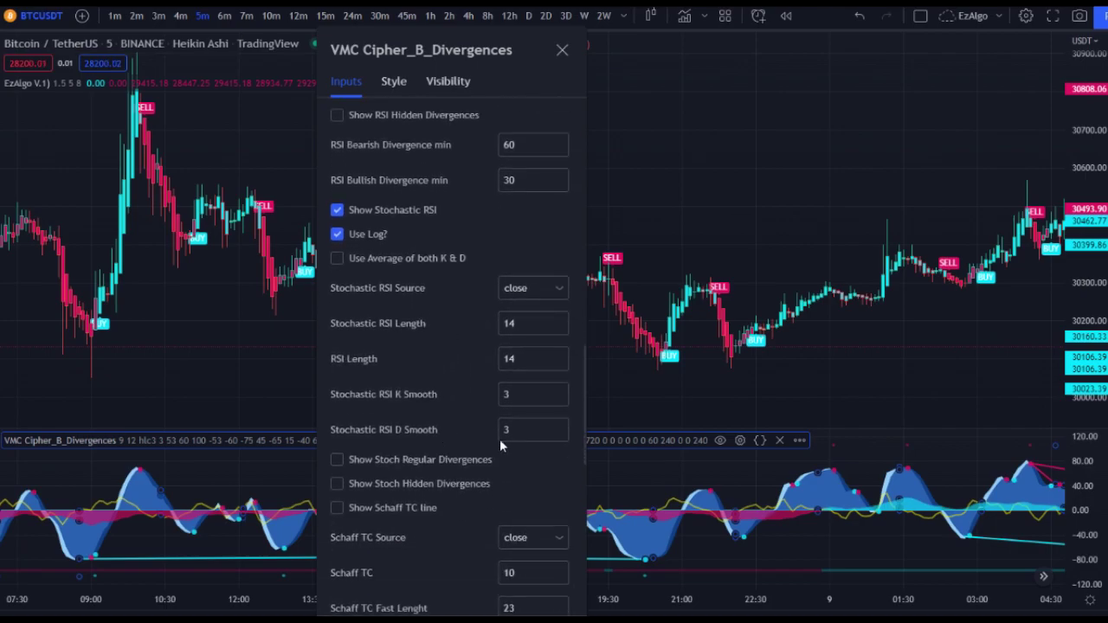
scroll(450, 450, "down", 8)
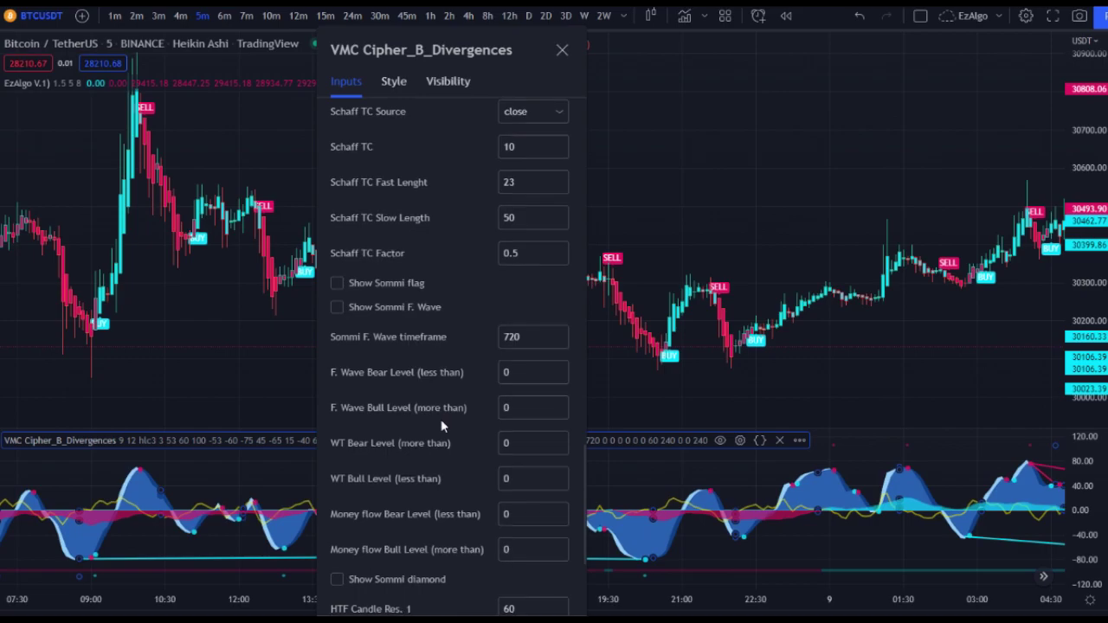
scroll(441, 424, "down", 1)
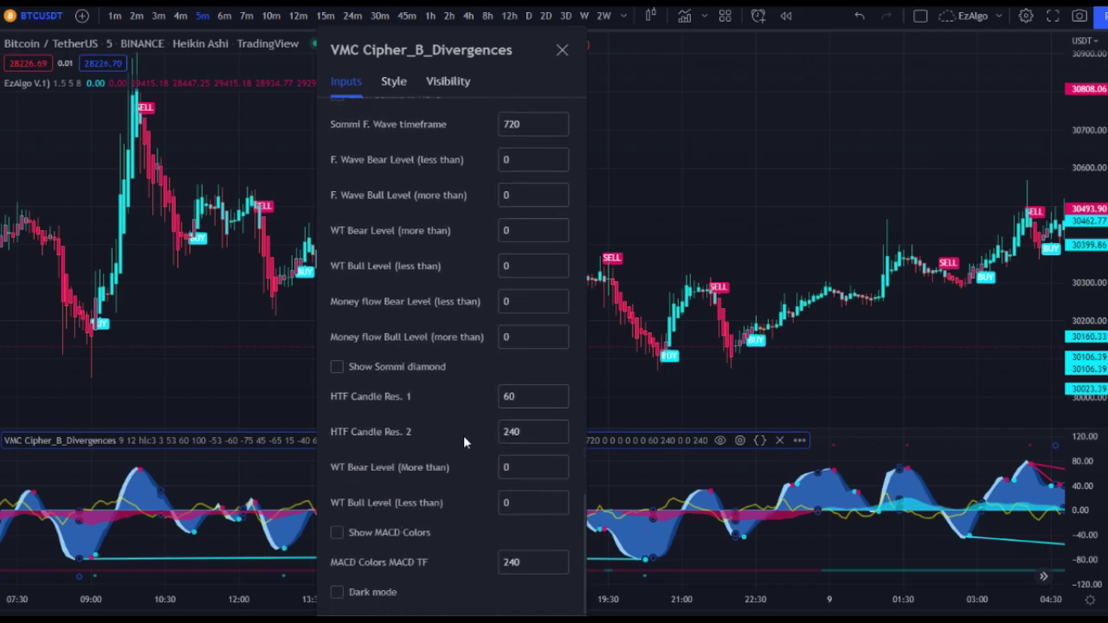
scroll(369, 355, "up", 1)
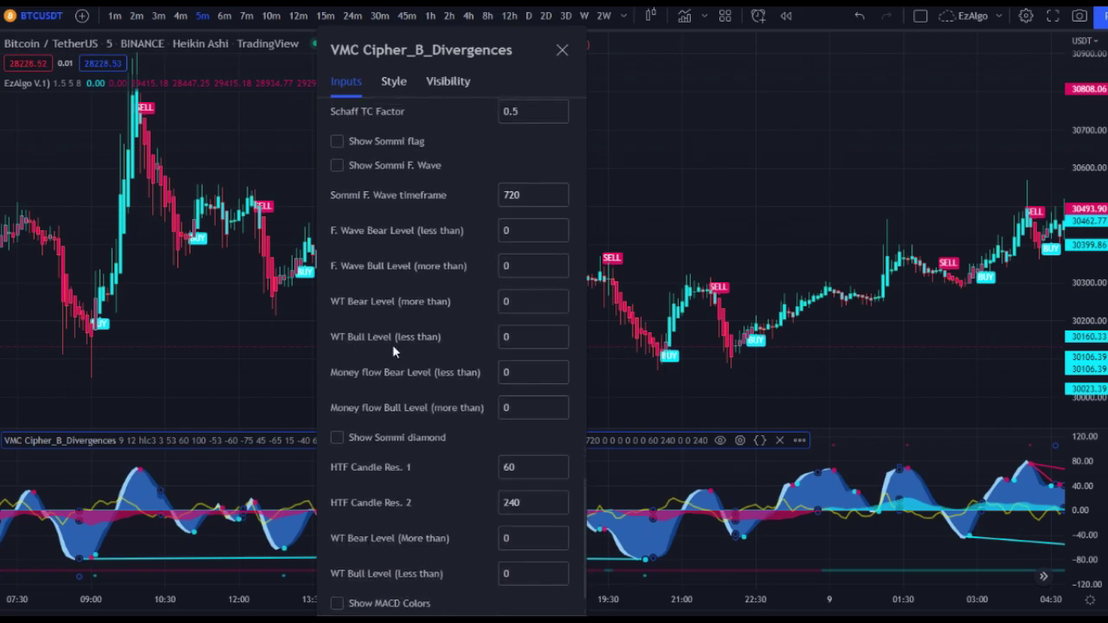
- On the Style tab, switch the VWAP plot to Area and then back to Line
left_click(379, 80)
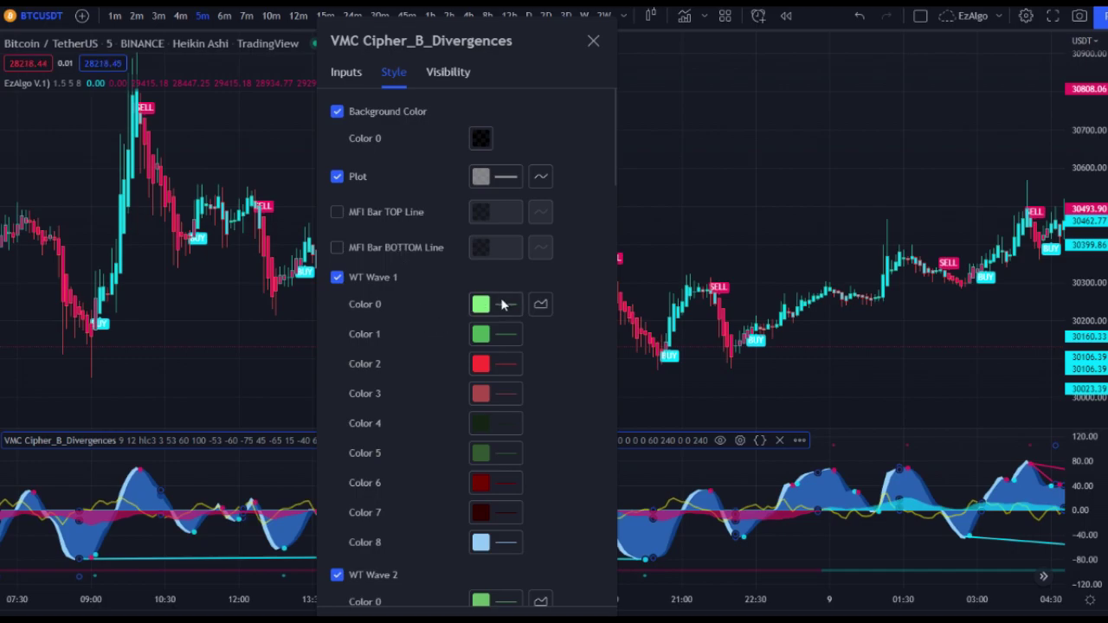
scroll(479, 325, "down", 1)
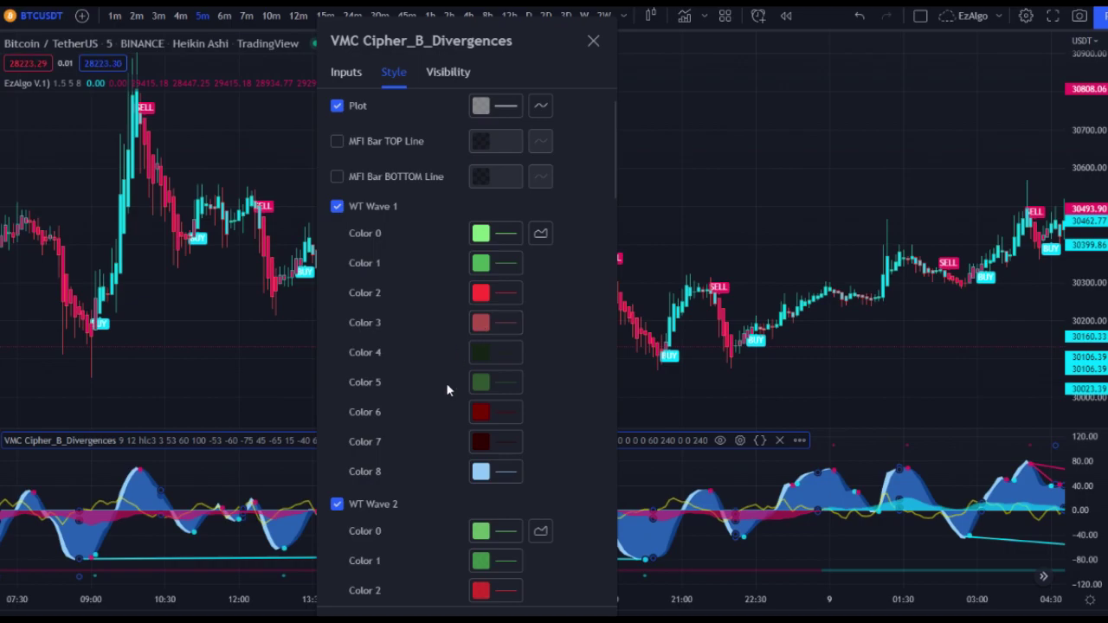
scroll(445, 383, "down", 3)
scroll(446, 382, "down", 4)
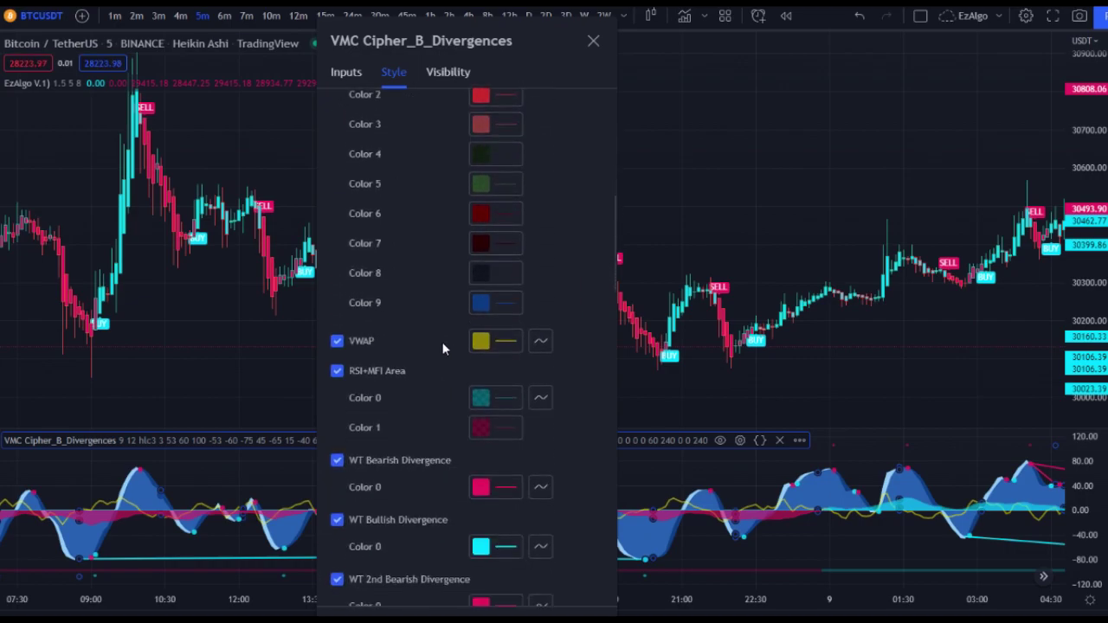
left_click(540, 341)
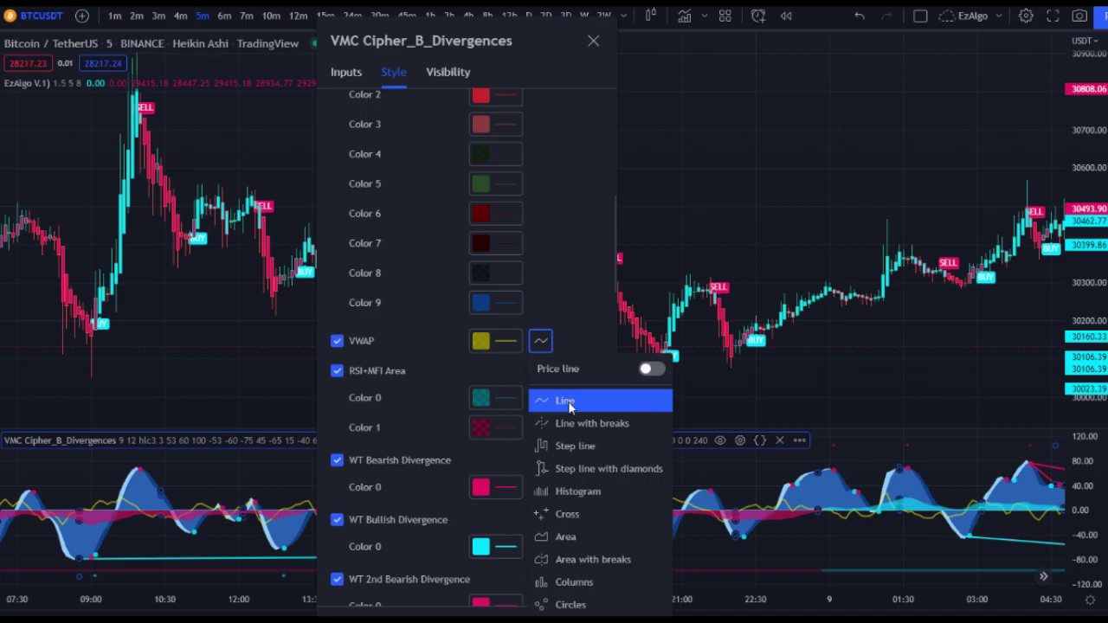
left_click(564, 531)
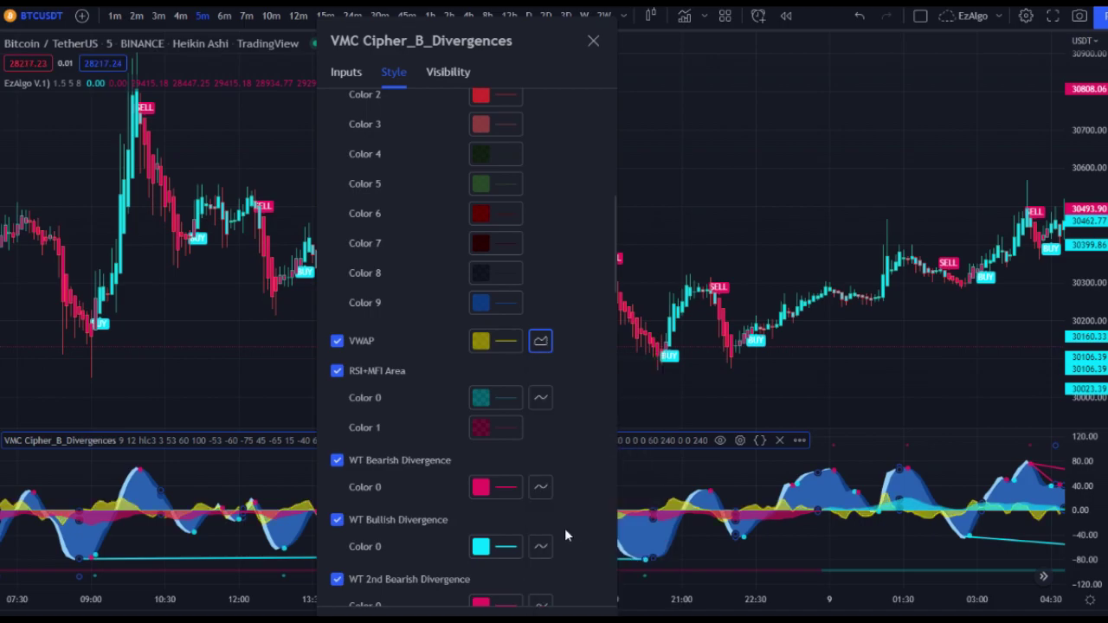
left_click(540, 347)
left_click(591, 406)
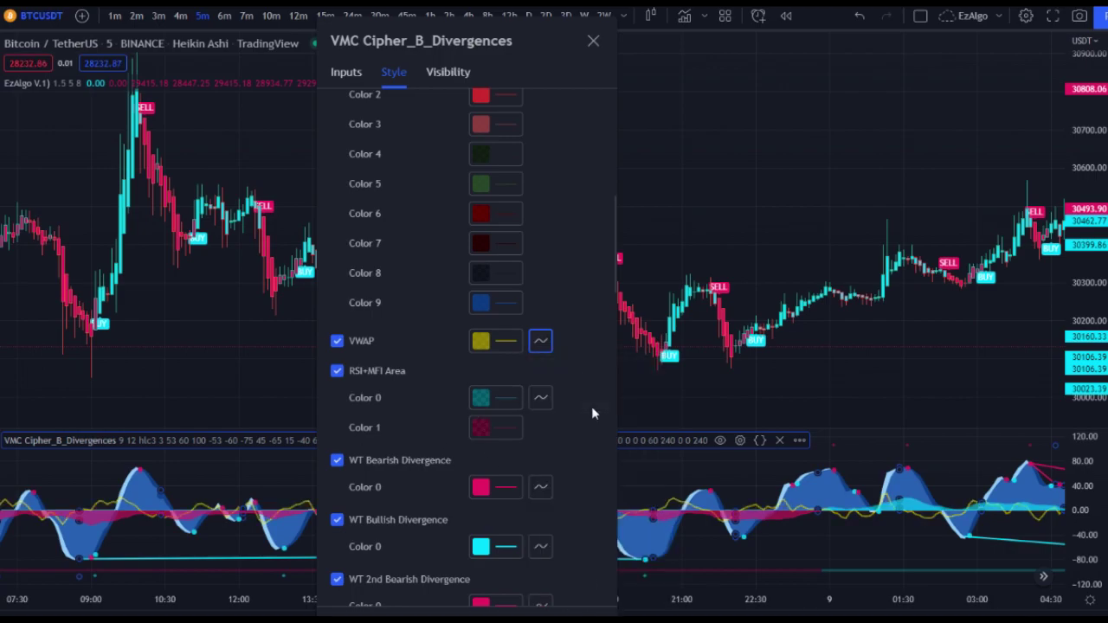
- Check the RSI+MFI Area Color 0 swatch unchanged, then review styles down to the buy/sell circles
left_click(481, 405)
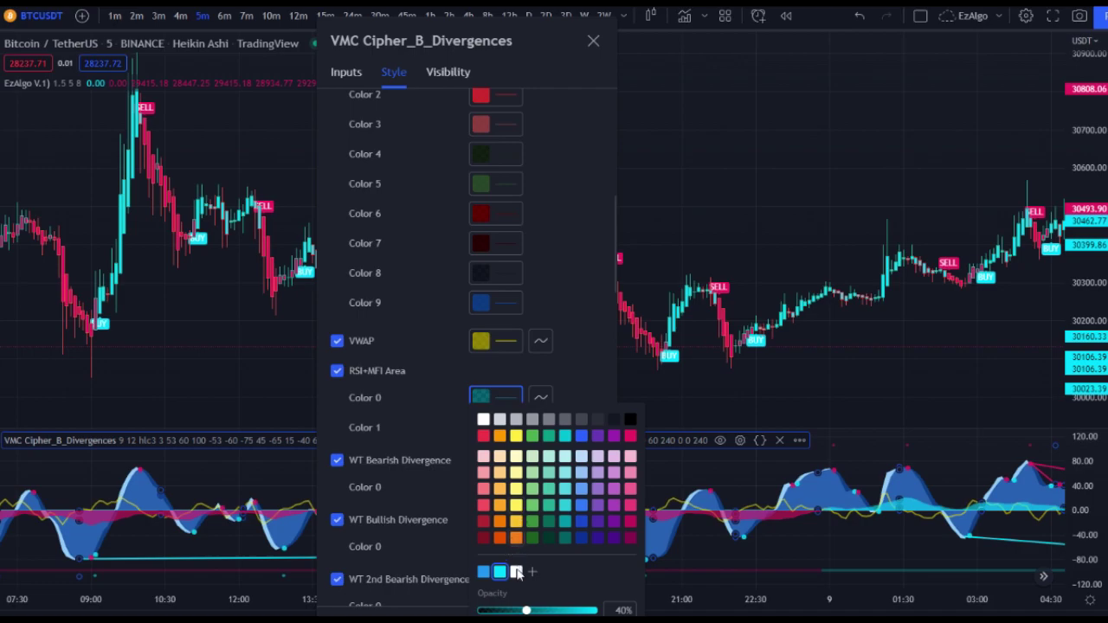
left_click(418, 379)
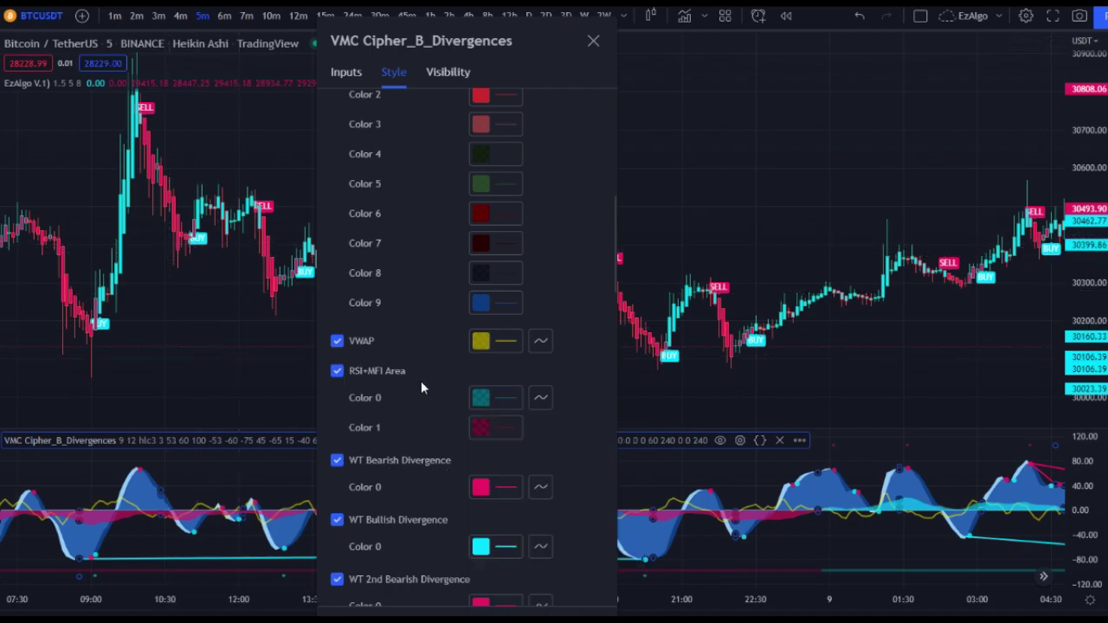
left_click(481, 398)
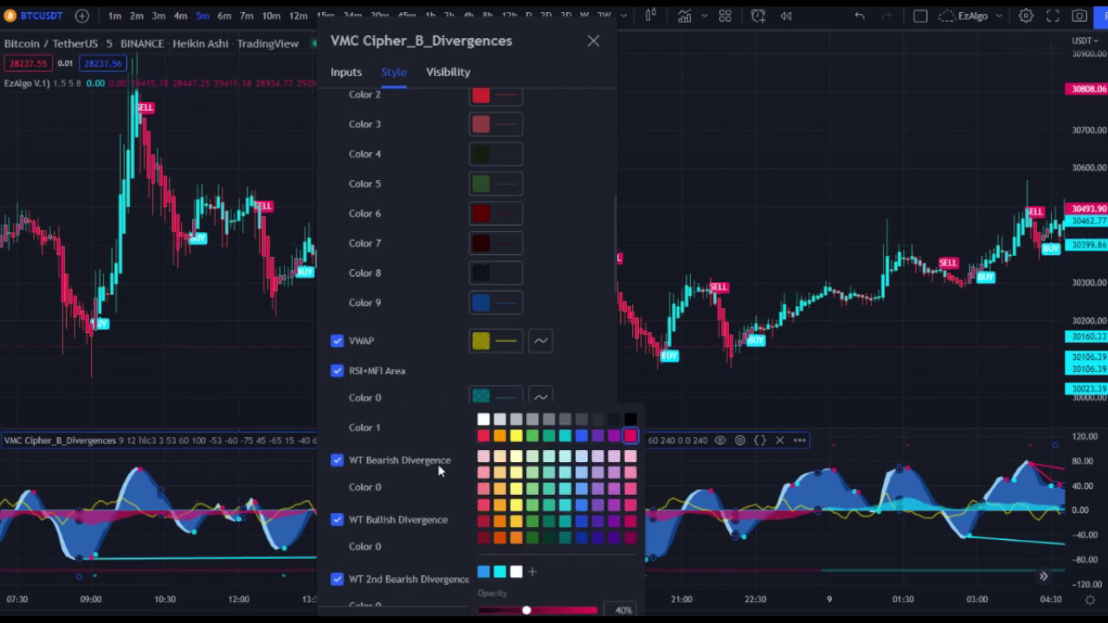
left_click(432, 432)
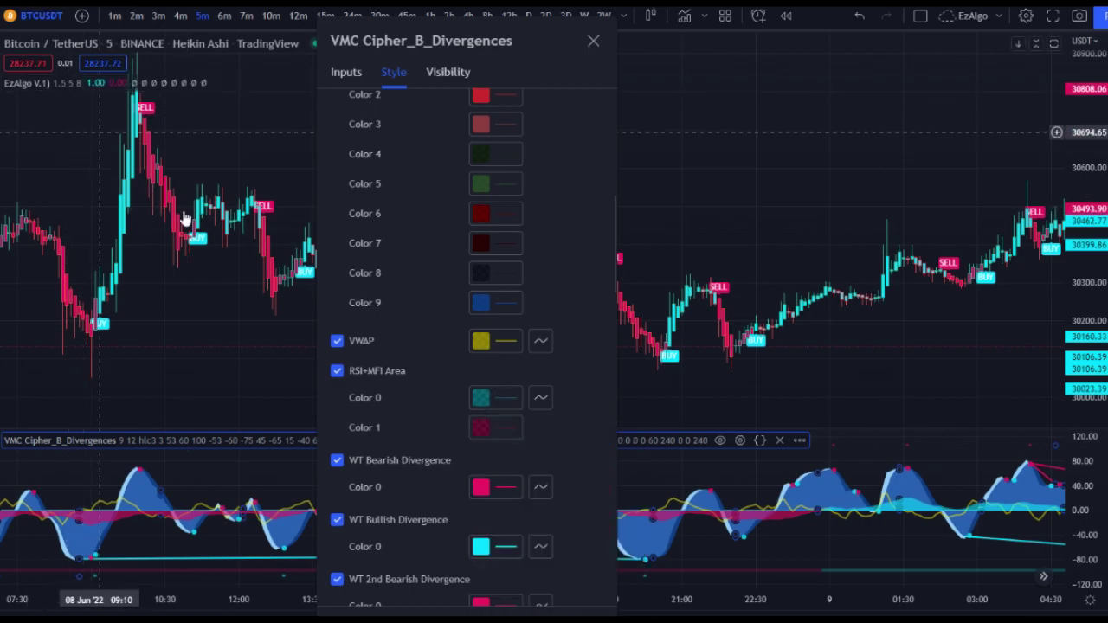
scroll(446, 398, "down", 1)
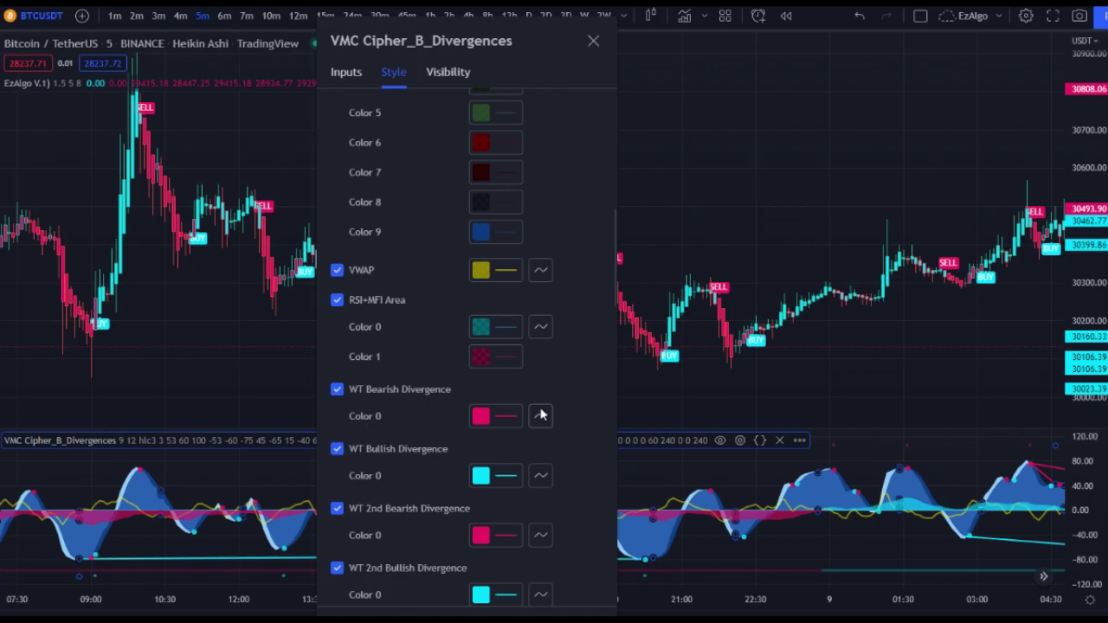
scroll(484, 420, "down", 2)
scroll(493, 419, "down", 3)
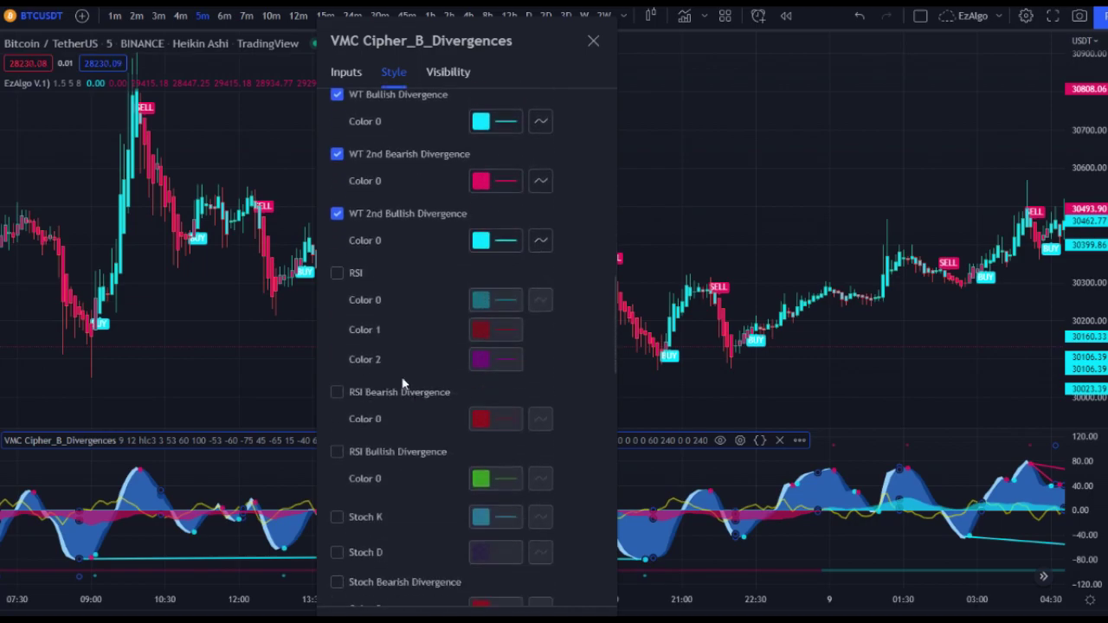
scroll(415, 361, "down", 9)
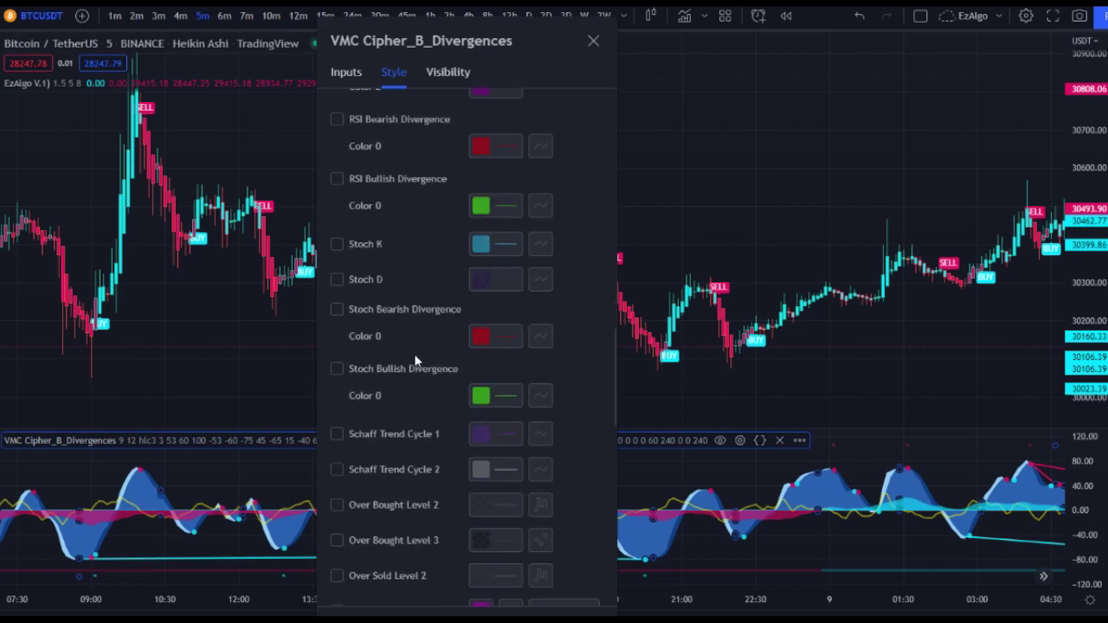
scroll(414, 360, "down", 2)
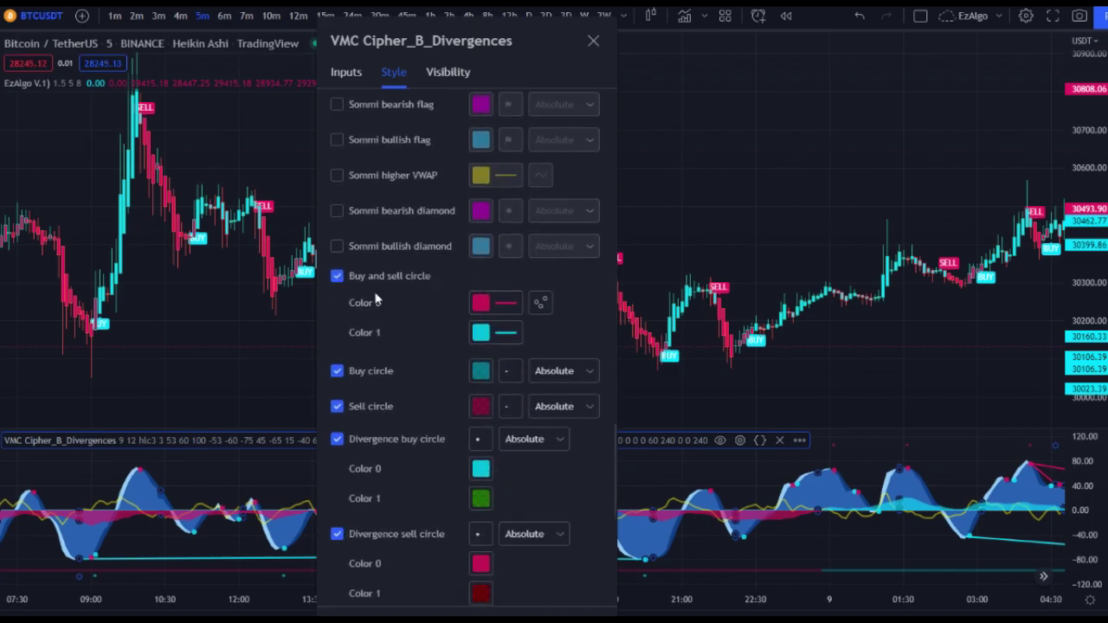
left_click_drag(504, 43, 593, 34)
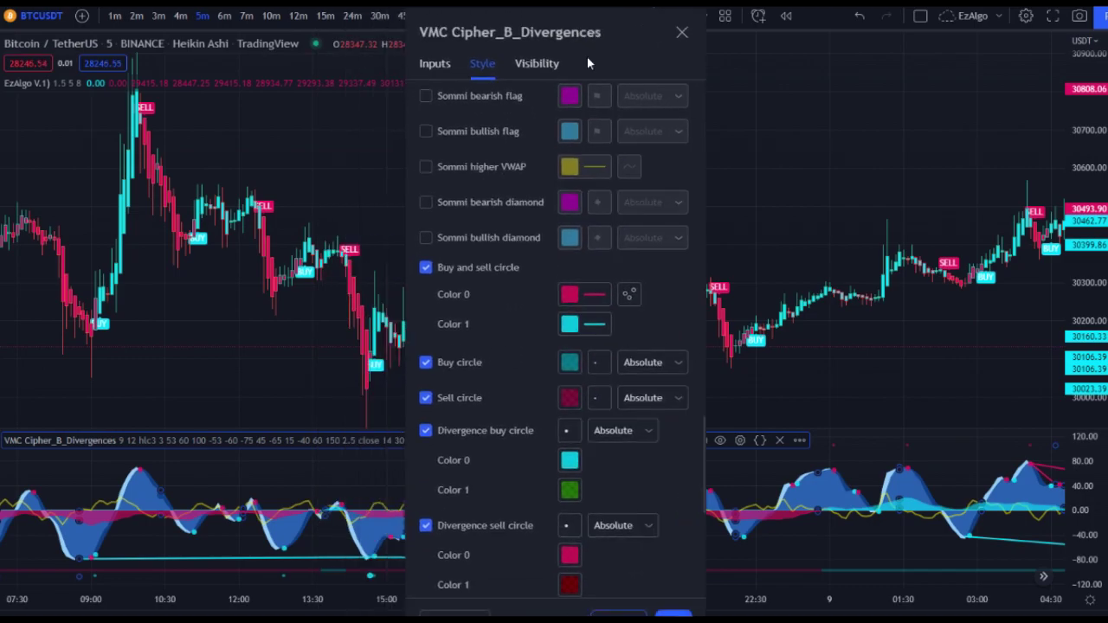
left_click(573, 326)
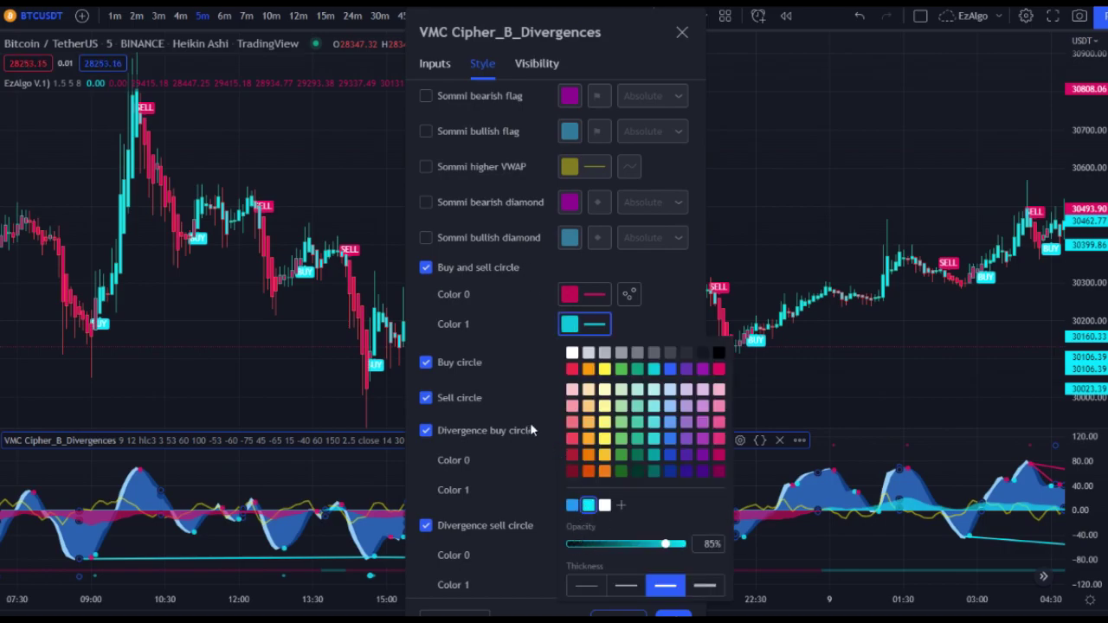
left_click(546, 295)
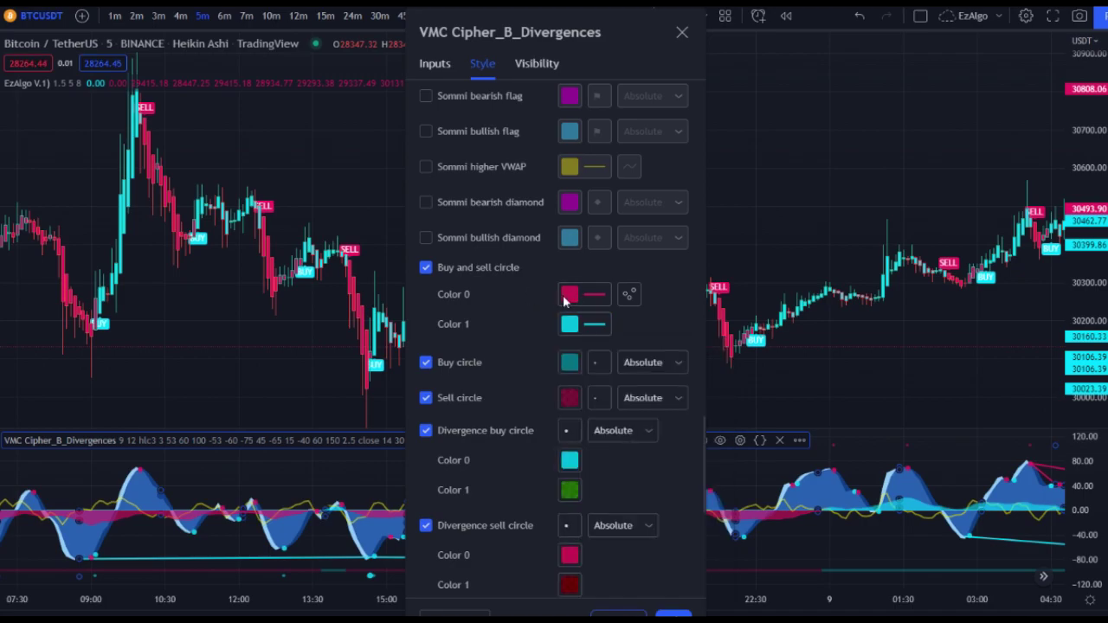
left_click(560, 299)
left_click(523, 336)
scroll(497, 392, "down", 5)
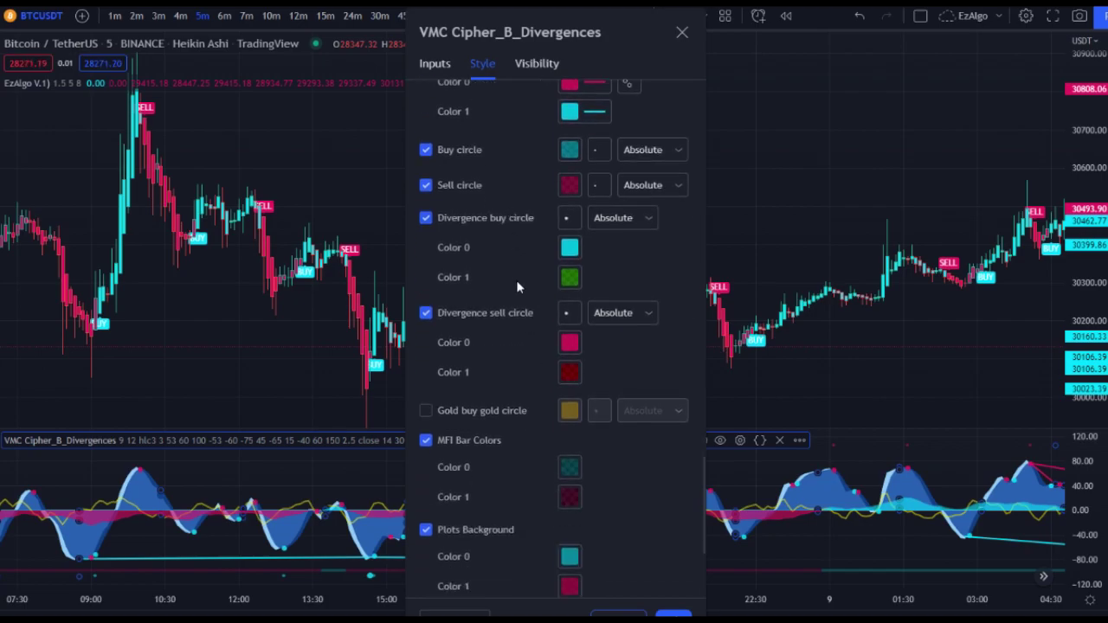
scroll(516, 280, "down", 3)
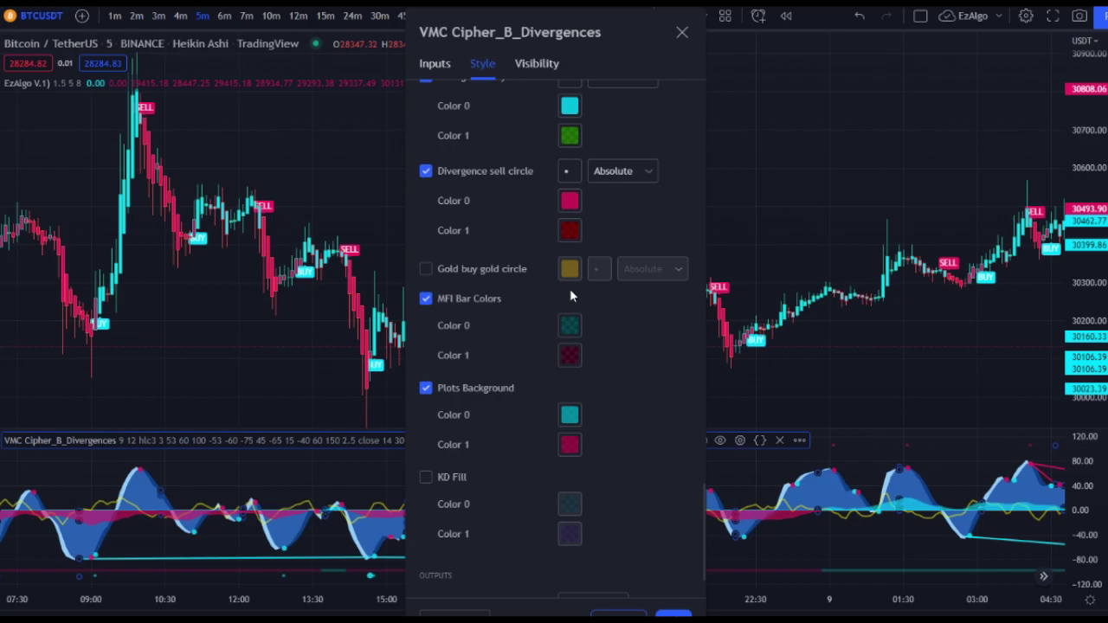
scroll(569, 297, "down", 2)
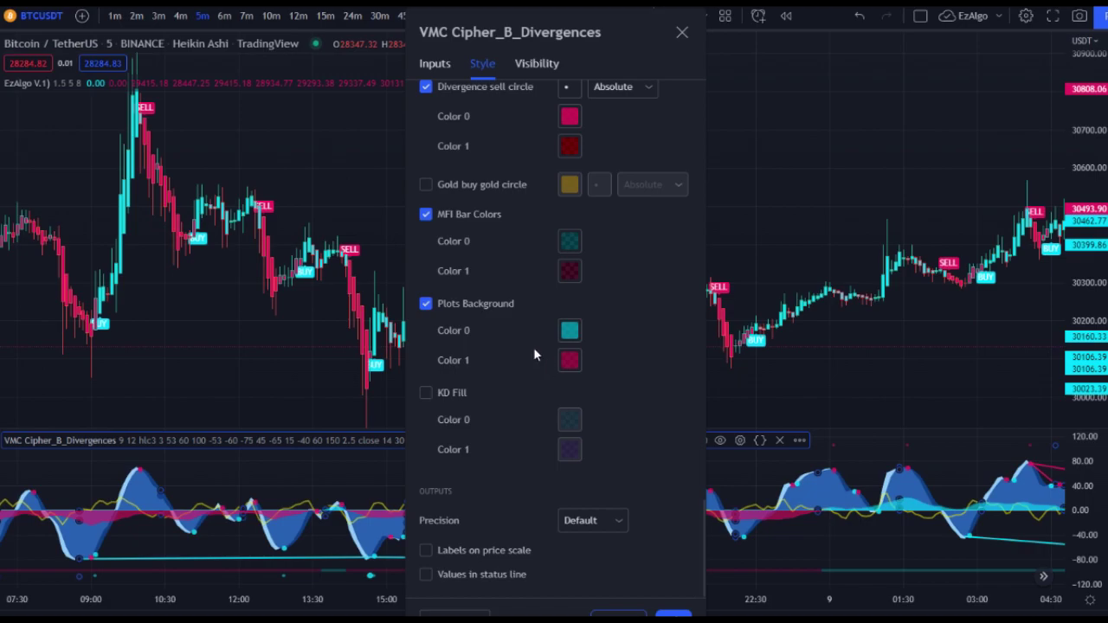
- Return to the Inputs tab and dismiss the indicator settings with Escape
left_click(435, 63)
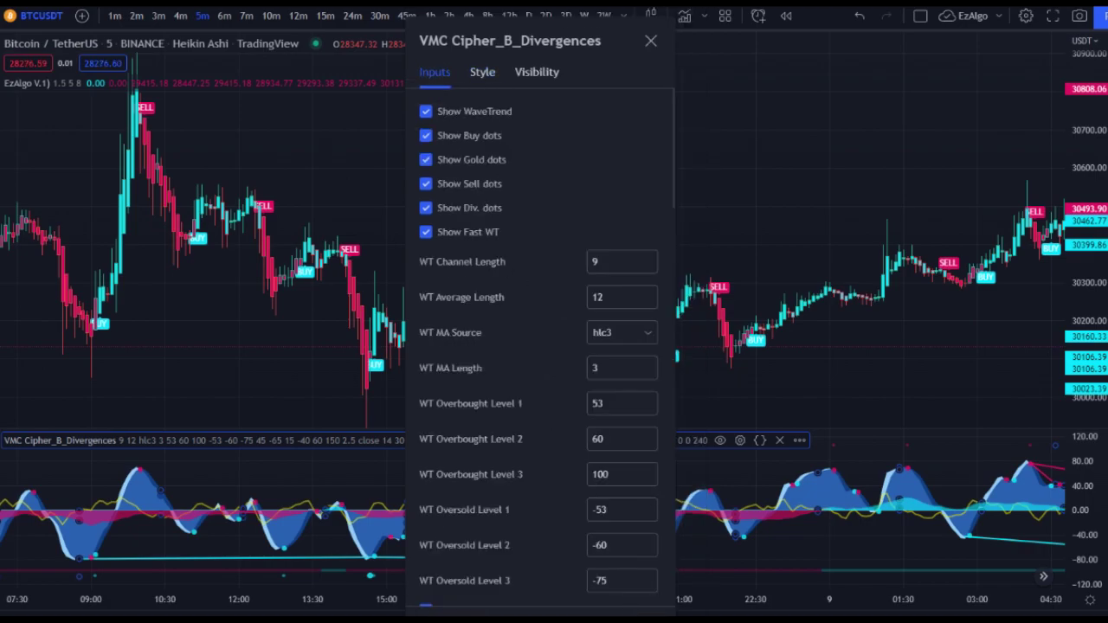
key("Escape")
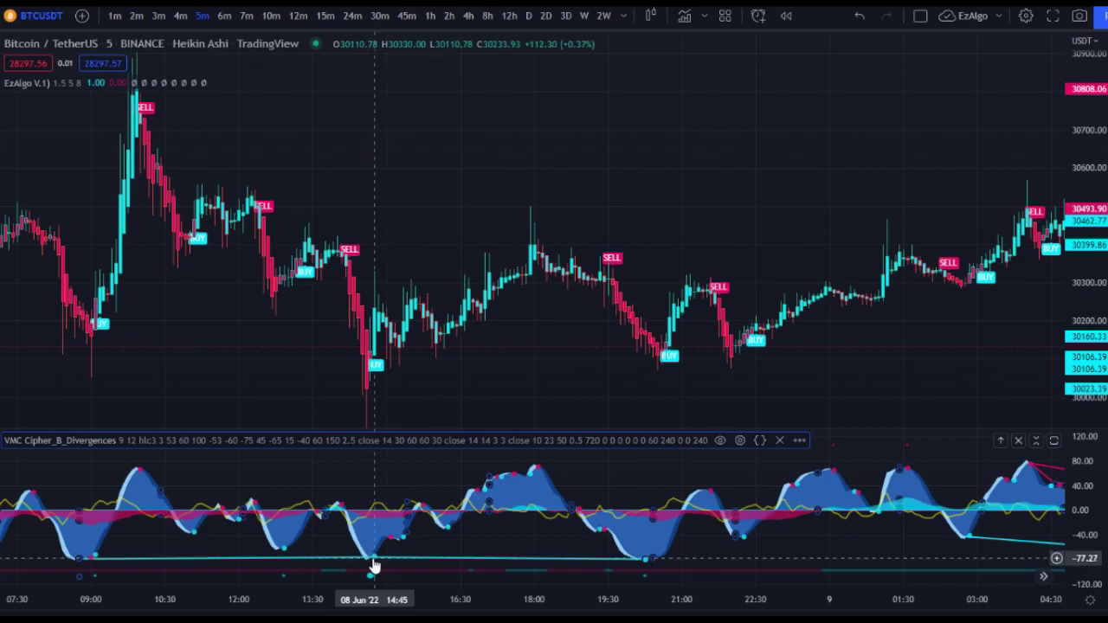
- Zoom and pan the chart to bring the later candles into view
scroll(376, 477, "up", 2)
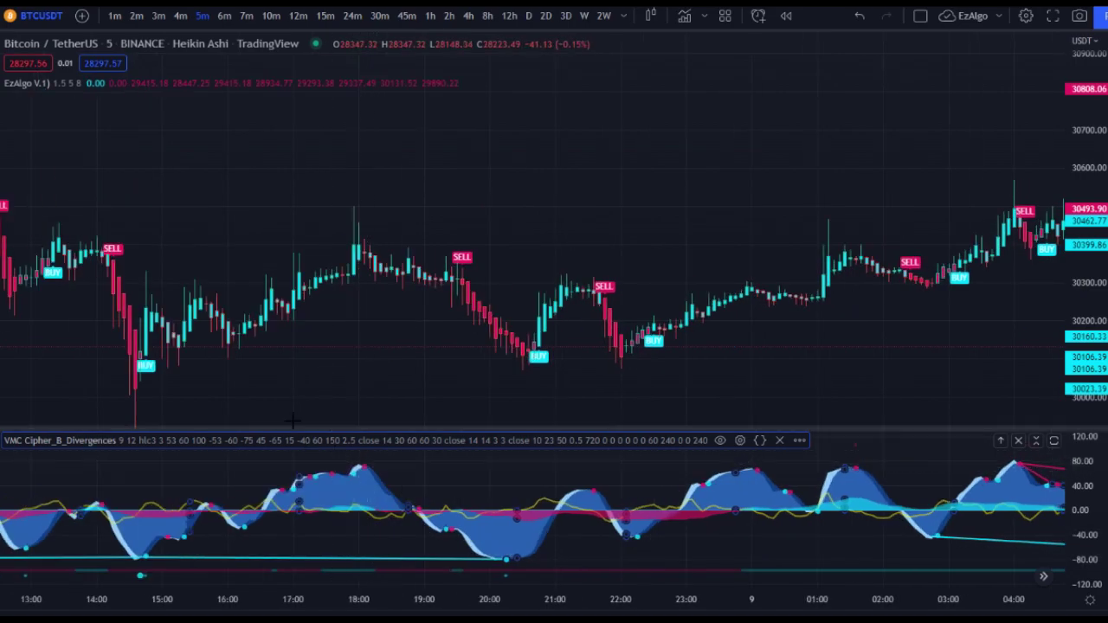
scroll(569, 363, "left", 5)
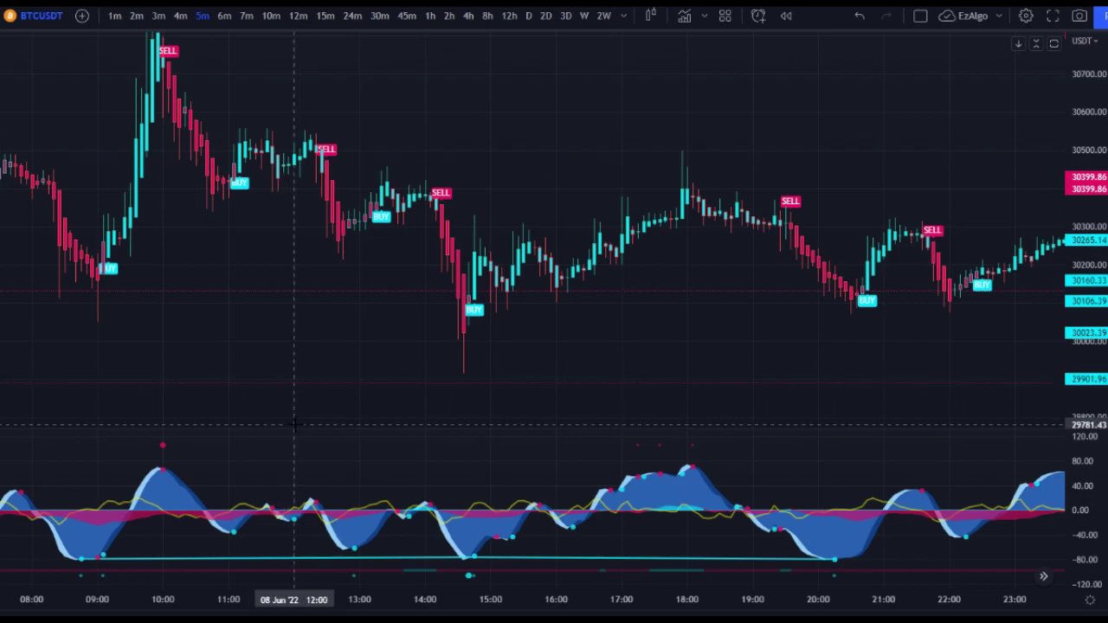
scroll(96, 398, "down", 1)
scroll(96, 398, "down", 1)
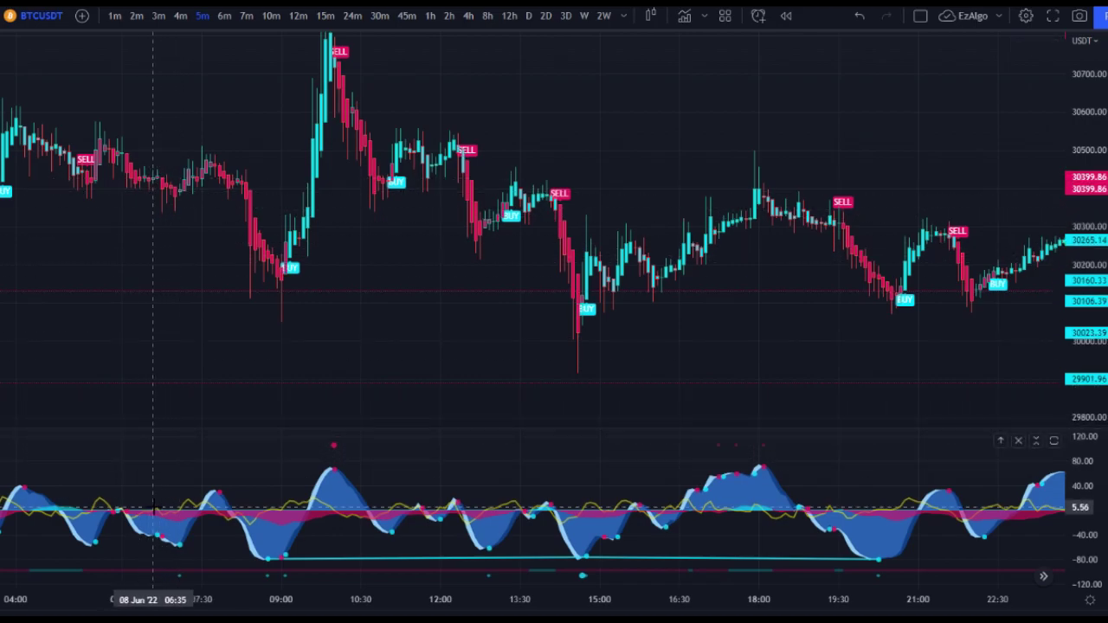
scroll(309, 398, "up", 2)
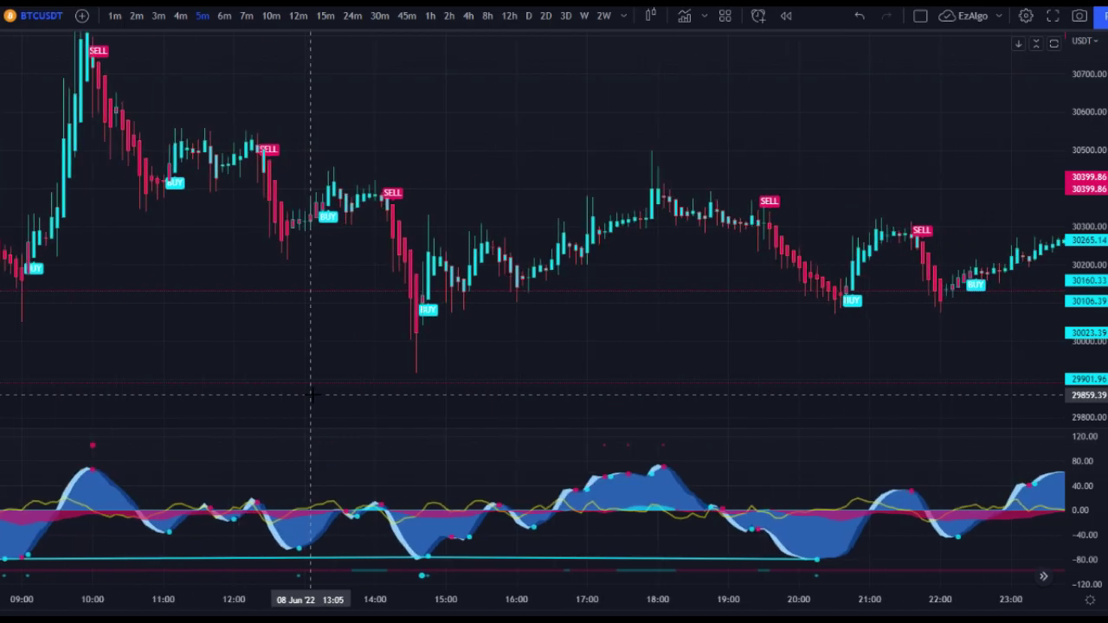
scroll(403, 452, "down", 1)
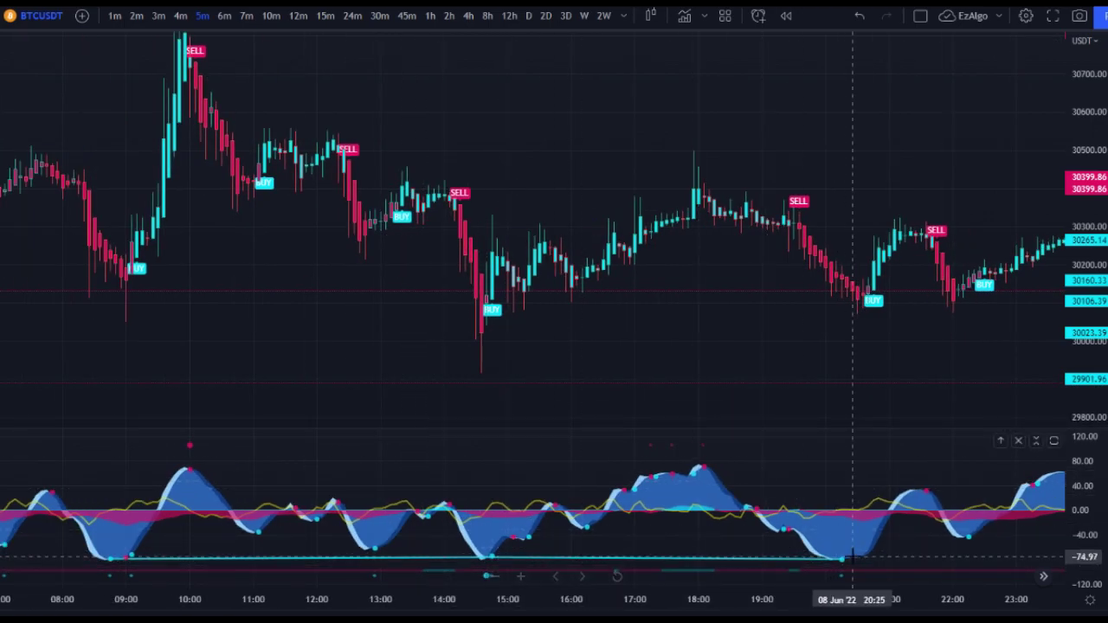
left_click_drag(450, 121, 148, 120)
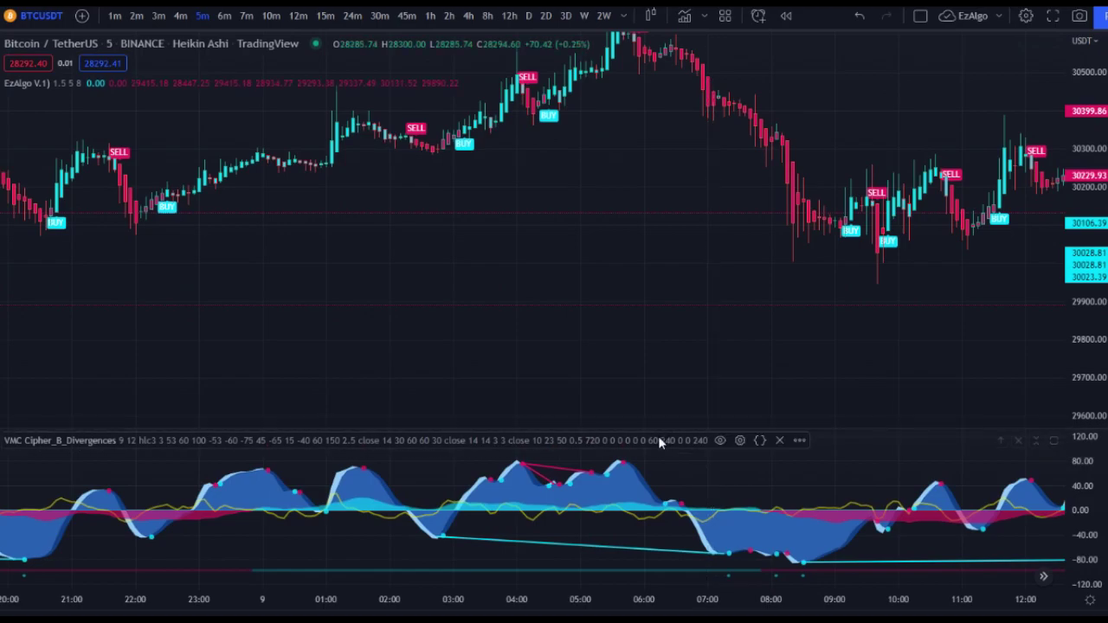
- Untick Show WT Hidden Divergences in the indicator inputs, leaving regular divergences on
left_click(741, 441)
scroll(474, 292, "down", 3)
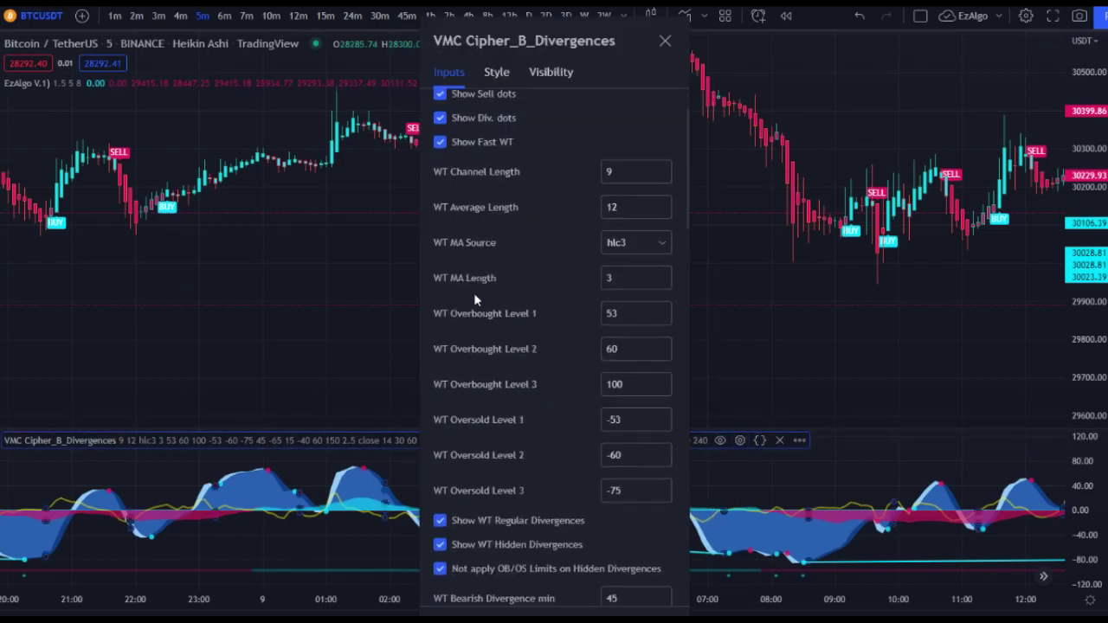
scroll(481, 343, "down", 3)
left_click(508, 351)
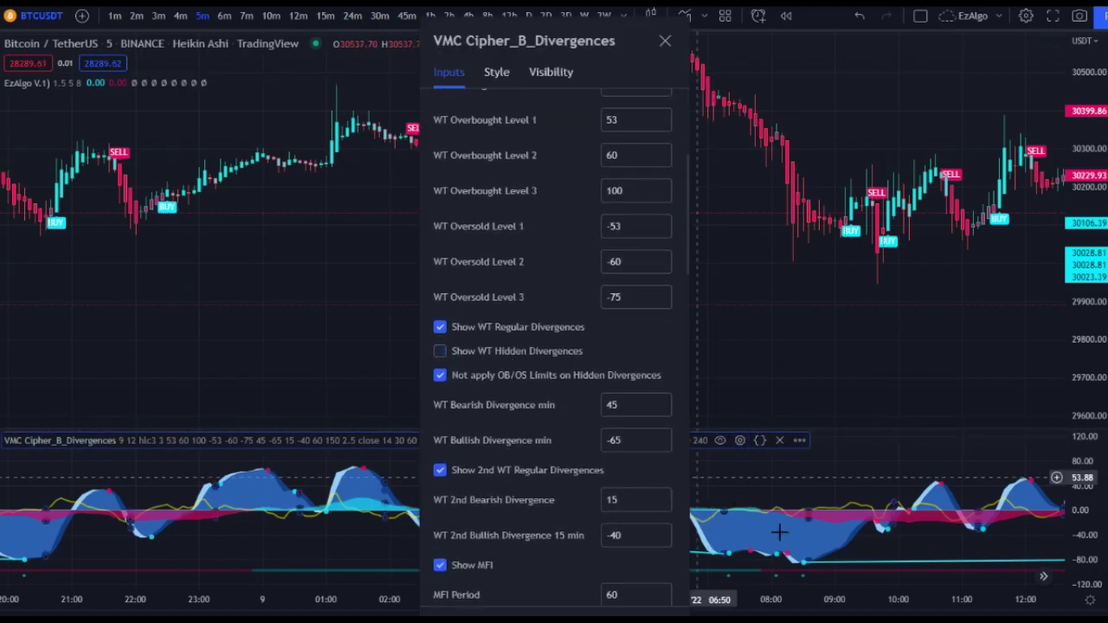